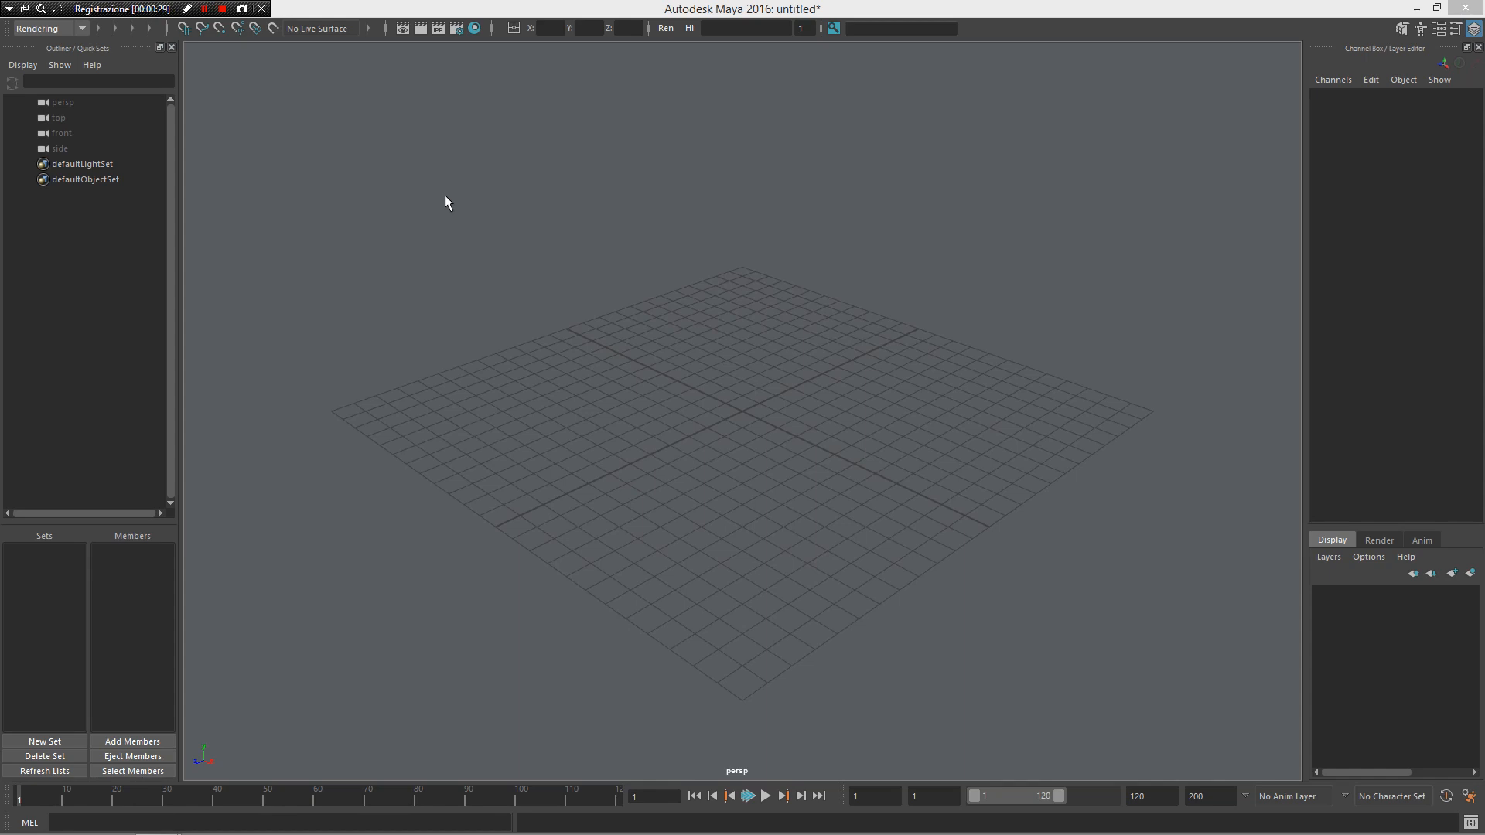
# Create a polygon sphere with a radius of about 4.5 slightly off the grid's centre
pyautogui.keyDown('alt'); pyautogui.moveTo(445, 203); pyautogui.dragTo(789, 358); pyautogui.keyUp('alt')
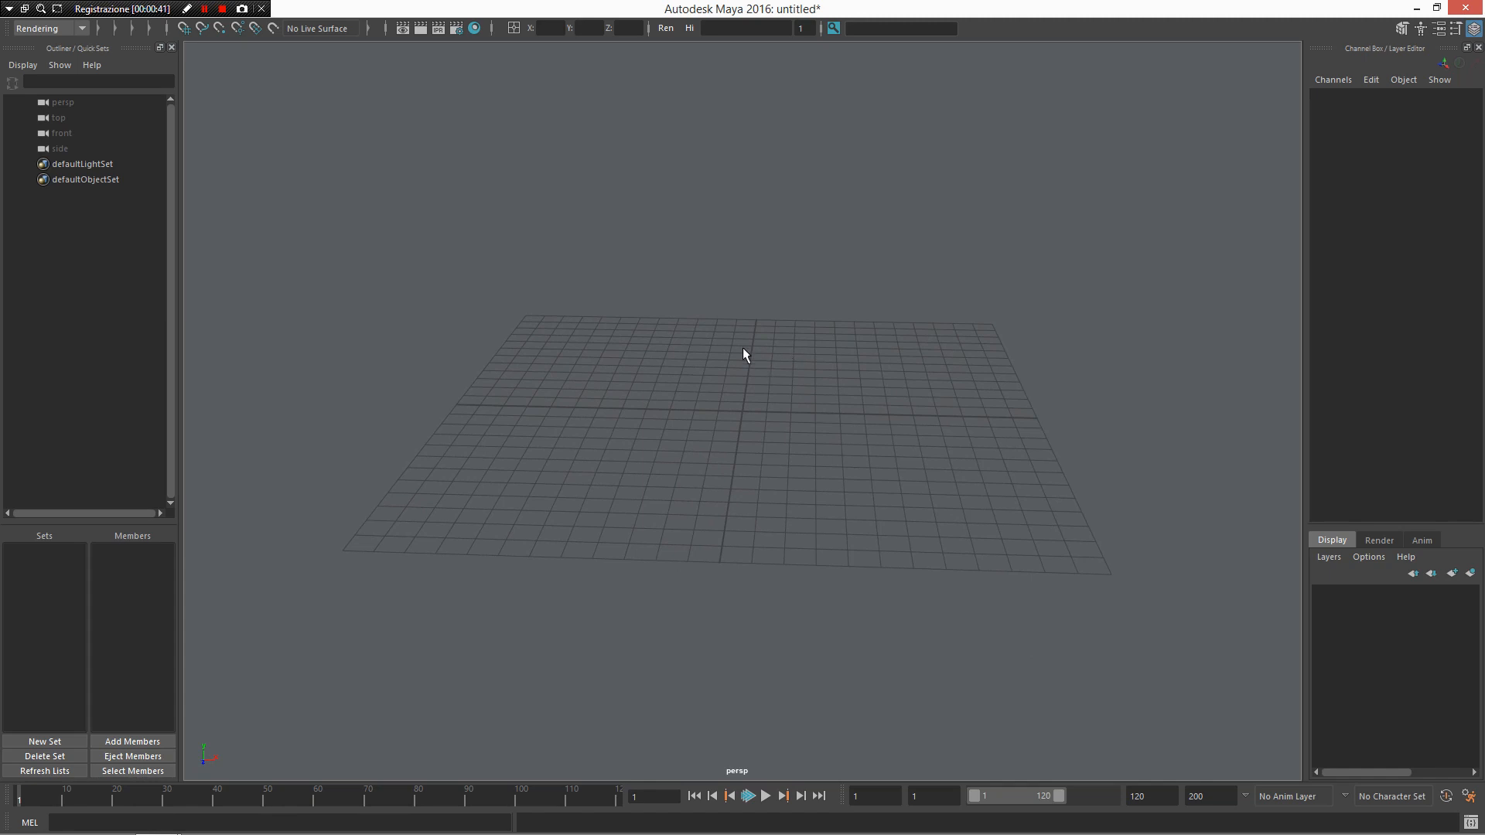
pyautogui.press('space')
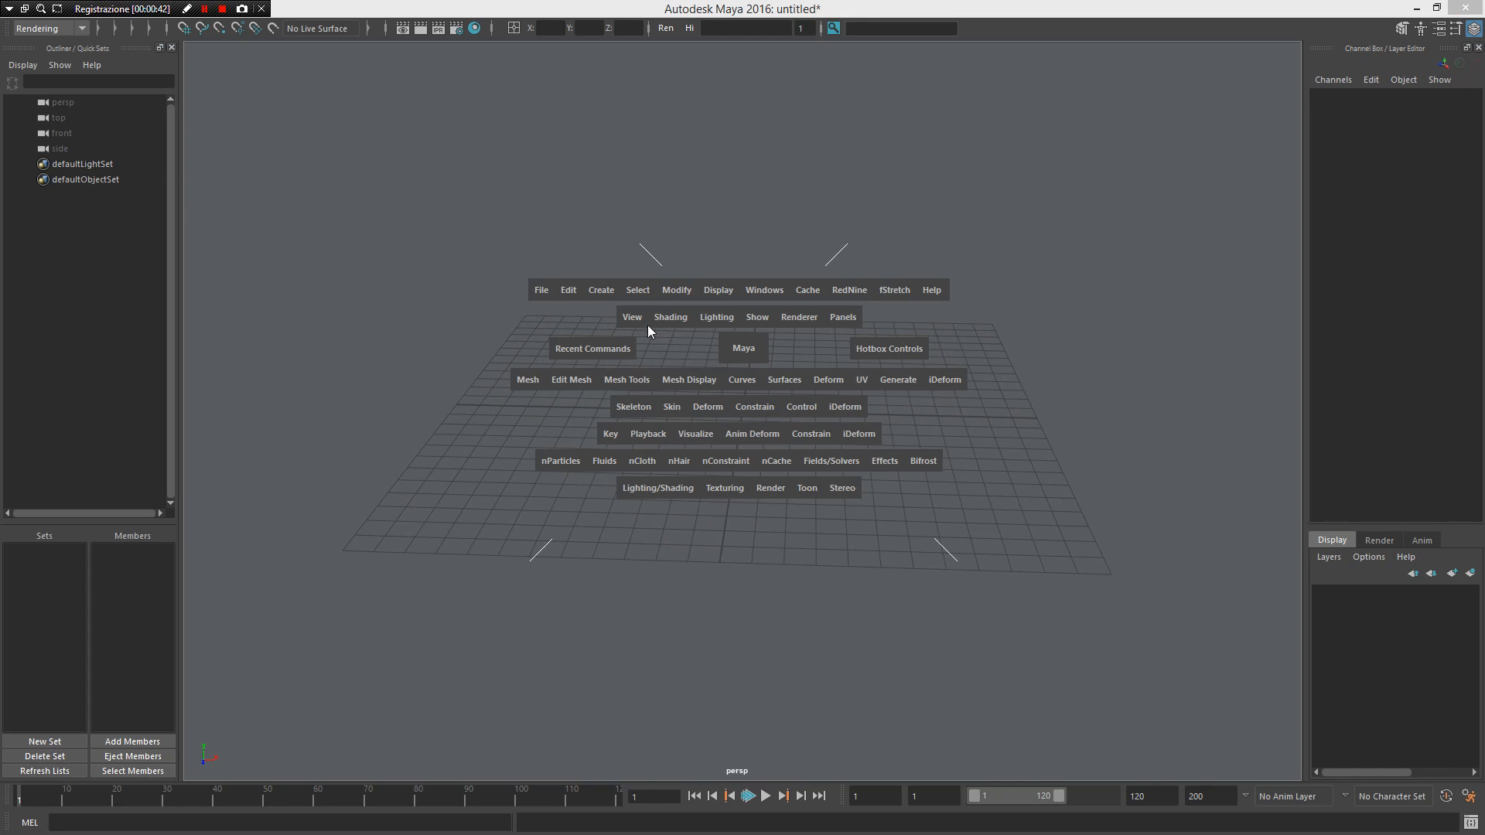
pyautogui.click(617, 292)
pyautogui.moveTo(665, 347)
pyautogui.click(863, 356)
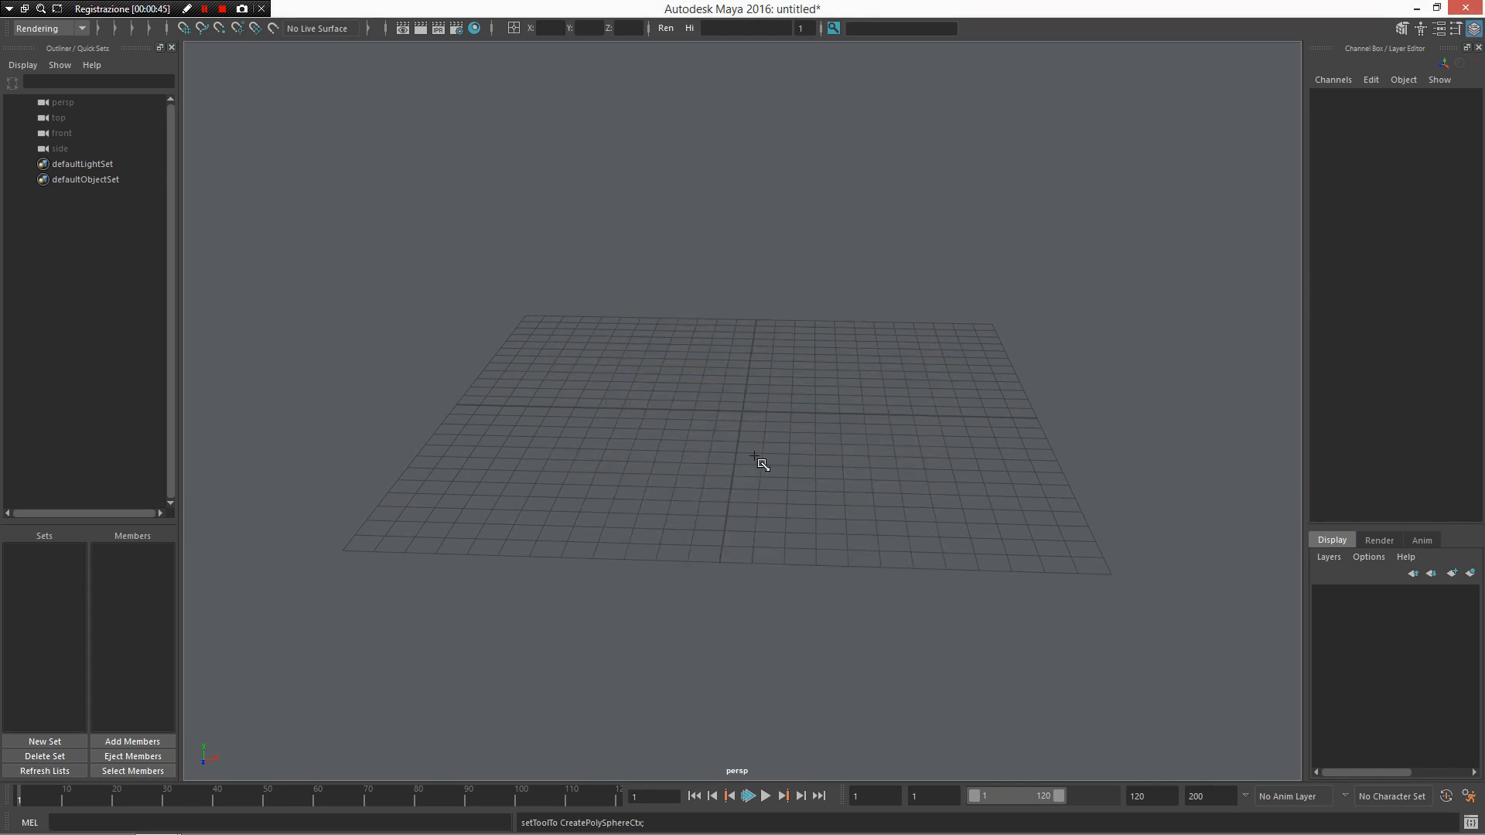
pyautogui.moveTo(671, 414); pyautogui.dragTo(782, 394)
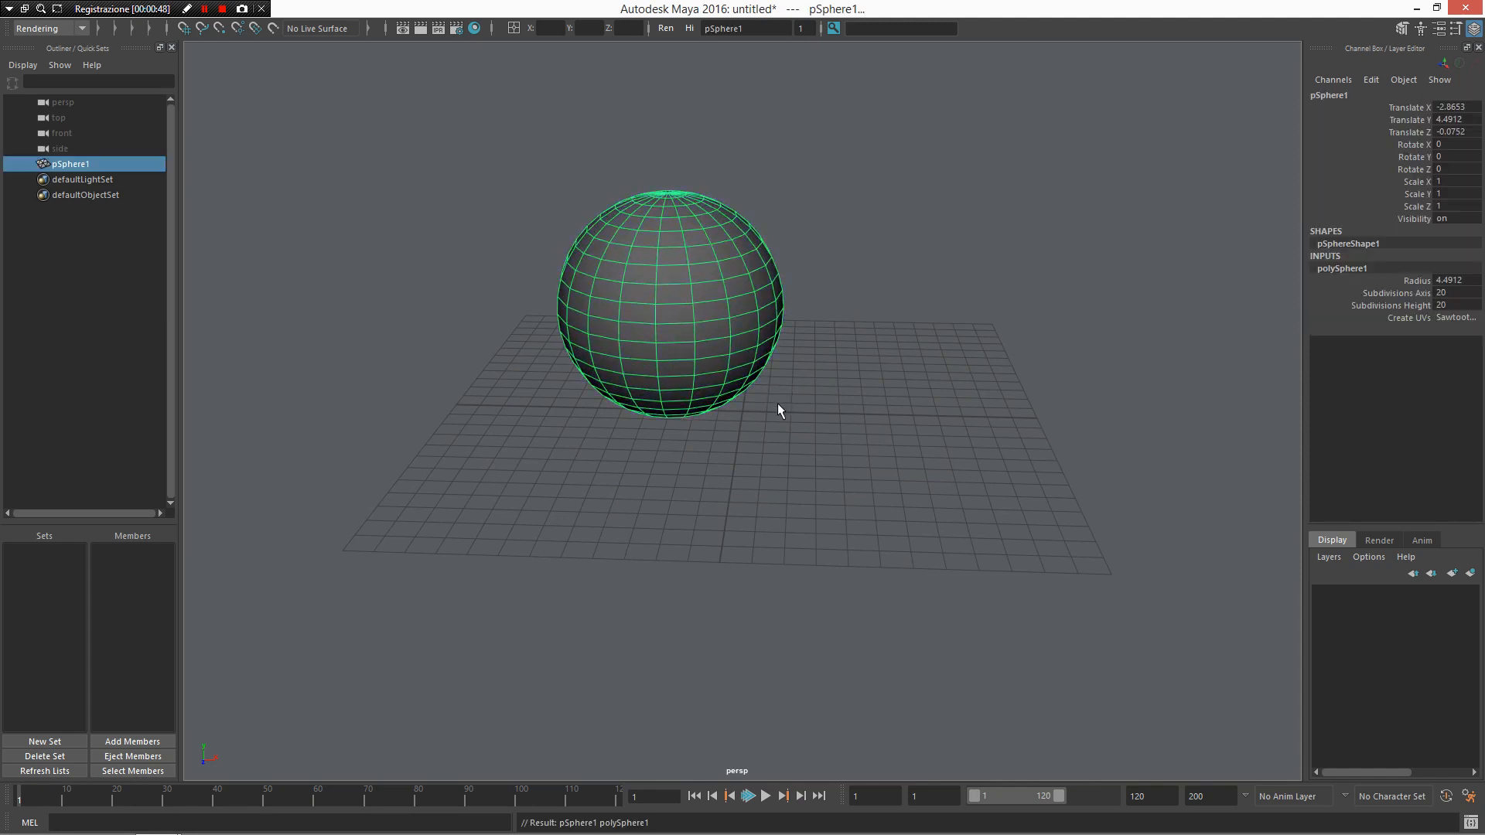
# Duplicate the sphere and move the copy along X to about 1.1, overlapping the original
pyautogui.hotkey('ctrl', 'd')
pyautogui.press('w')
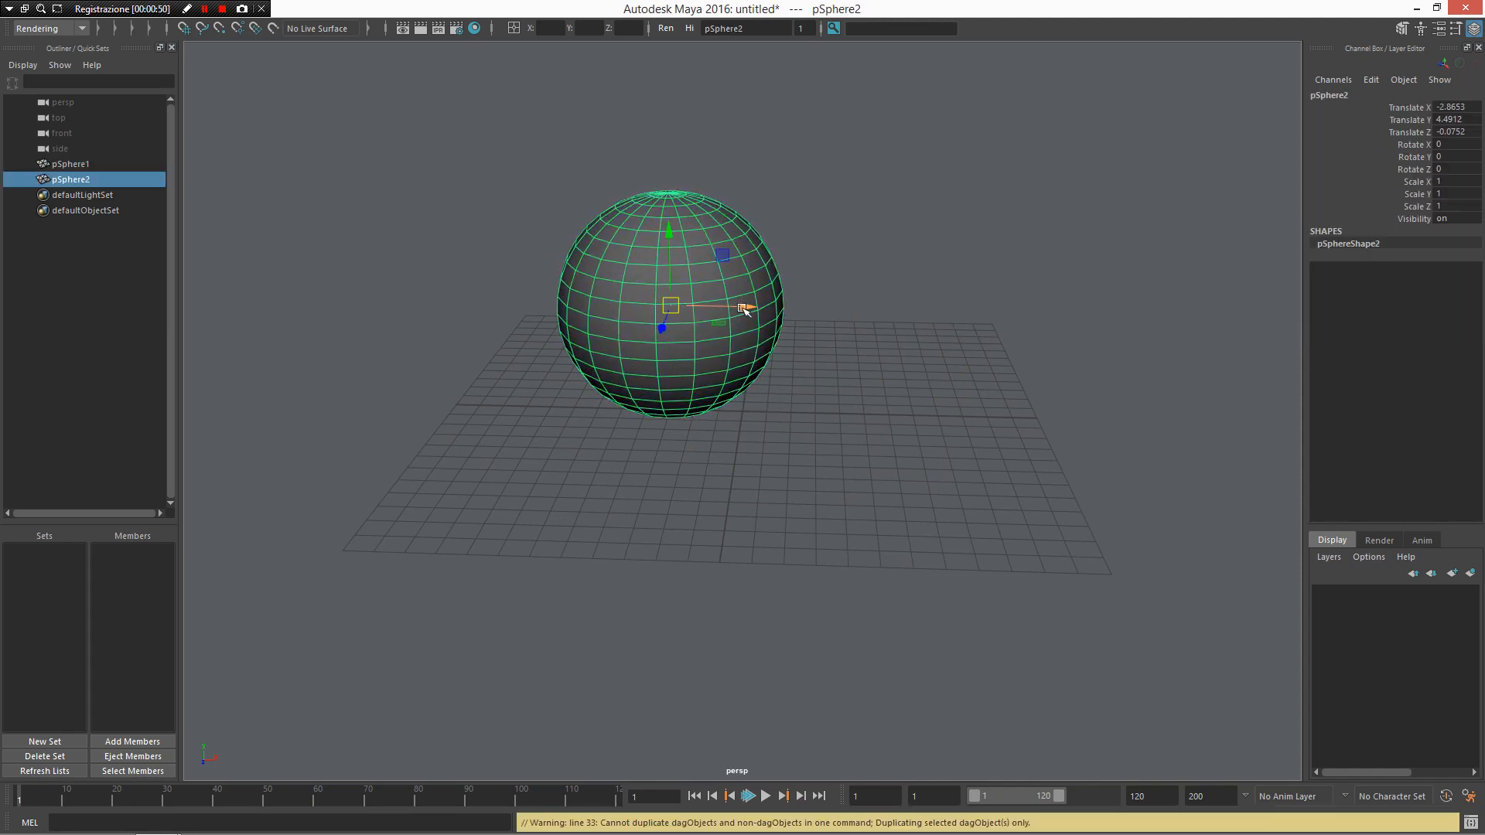
pyautogui.moveTo(745, 309); pyautogui.dragTo(876, 304)
pyautogui.keyDown('alt'); pyautogui.moveTo(835, 358); pyautogui.dragTo(706, 355); pyautogui.keyUp('alt')
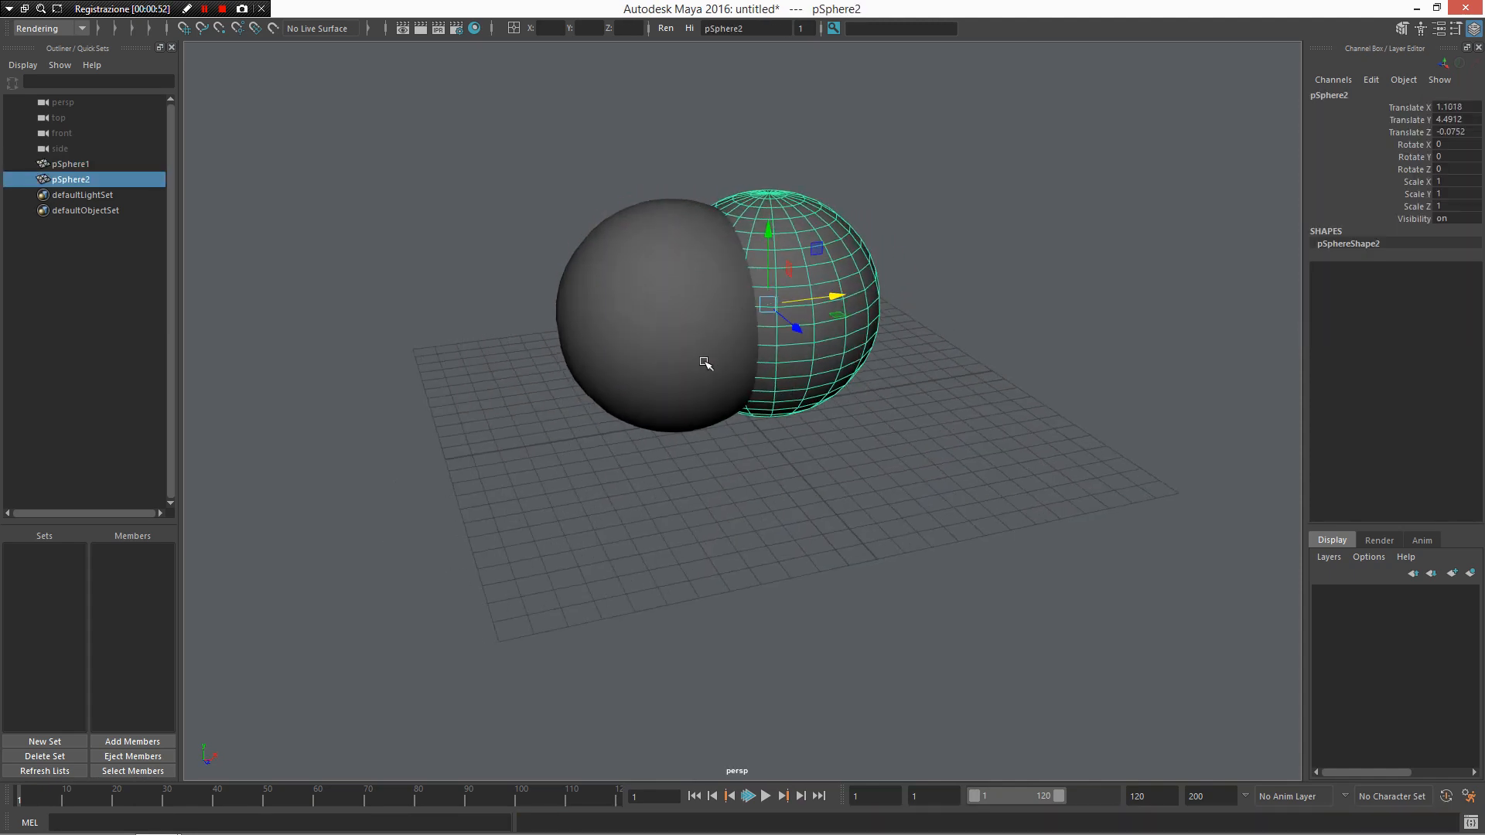
# Apply a standard Boolean intersection to the two overlapping spheres
pyautogui.click(638, 323)
pyautogui.keyDown('shift'); pyautogui.click(820, 341); pyautogui.keyUp('shift')
pyautogui.keyDown('alt'); pyautogui.moveTo(915, 309); pyautogui.dragTo(804, 321); pyautogui.keyUp('alt')
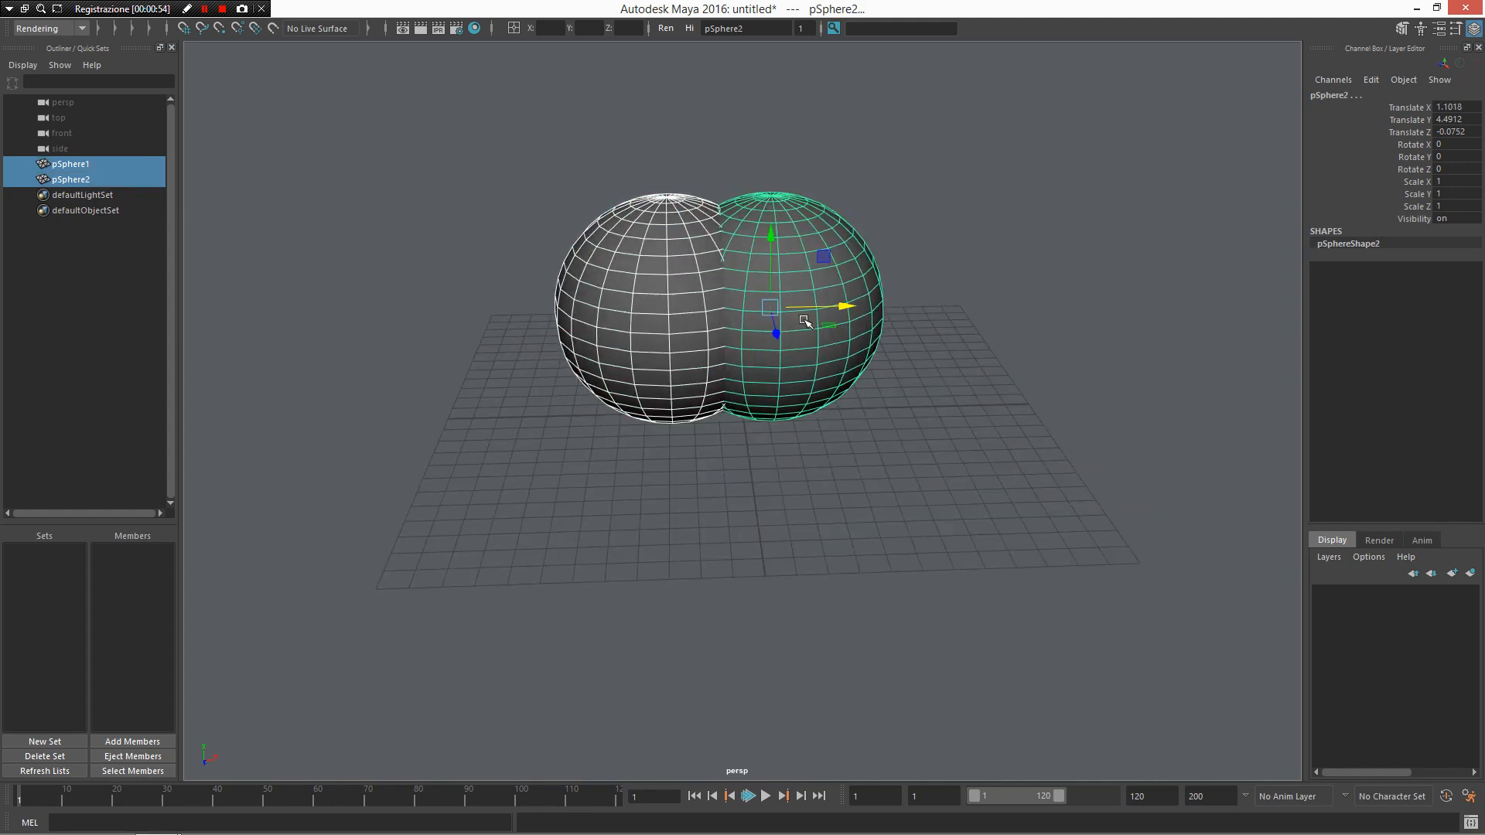
pyautogui.press('space')
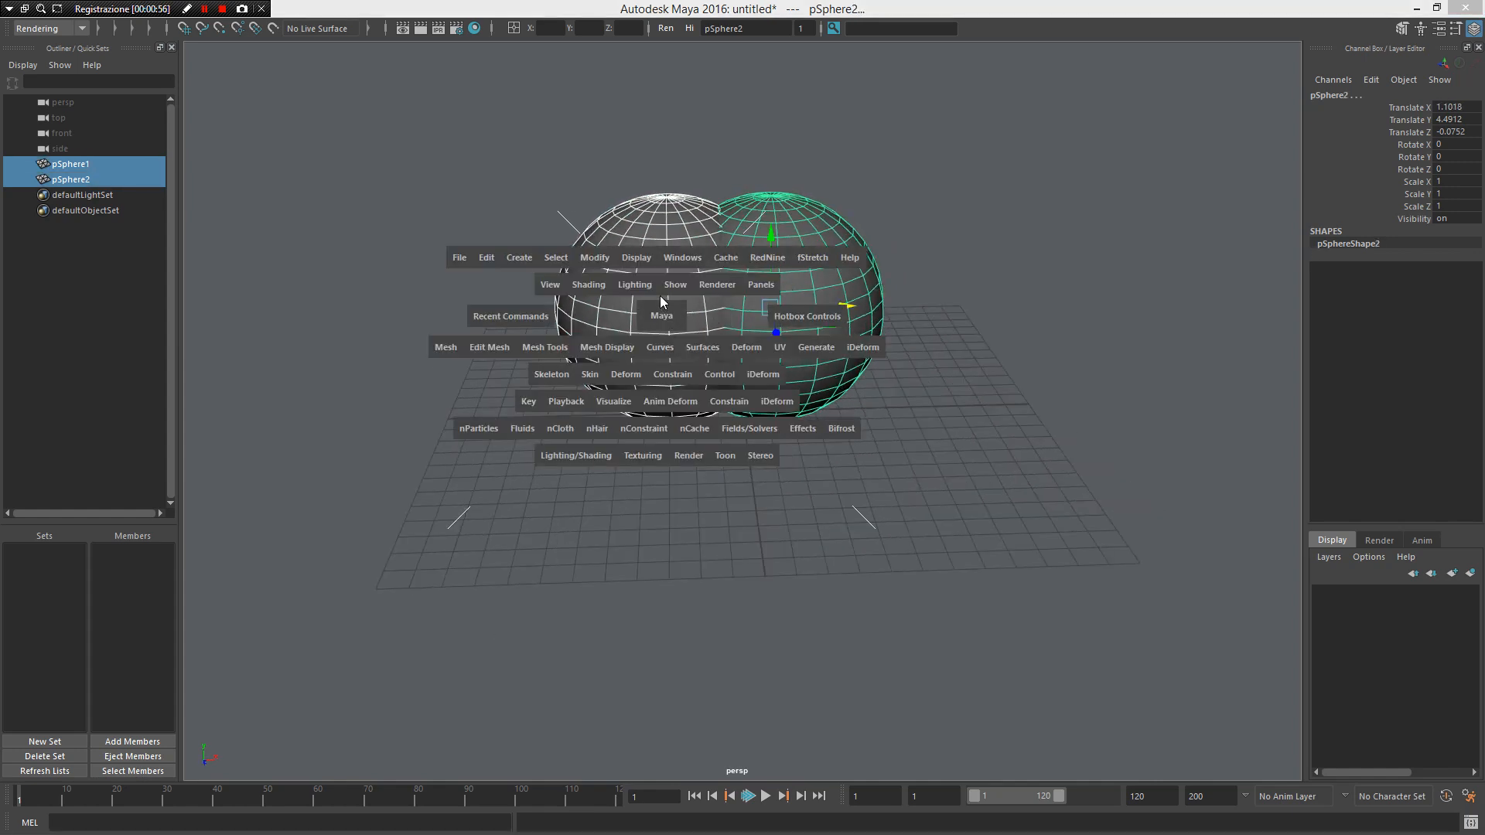
pyautogui.click(445, 347)
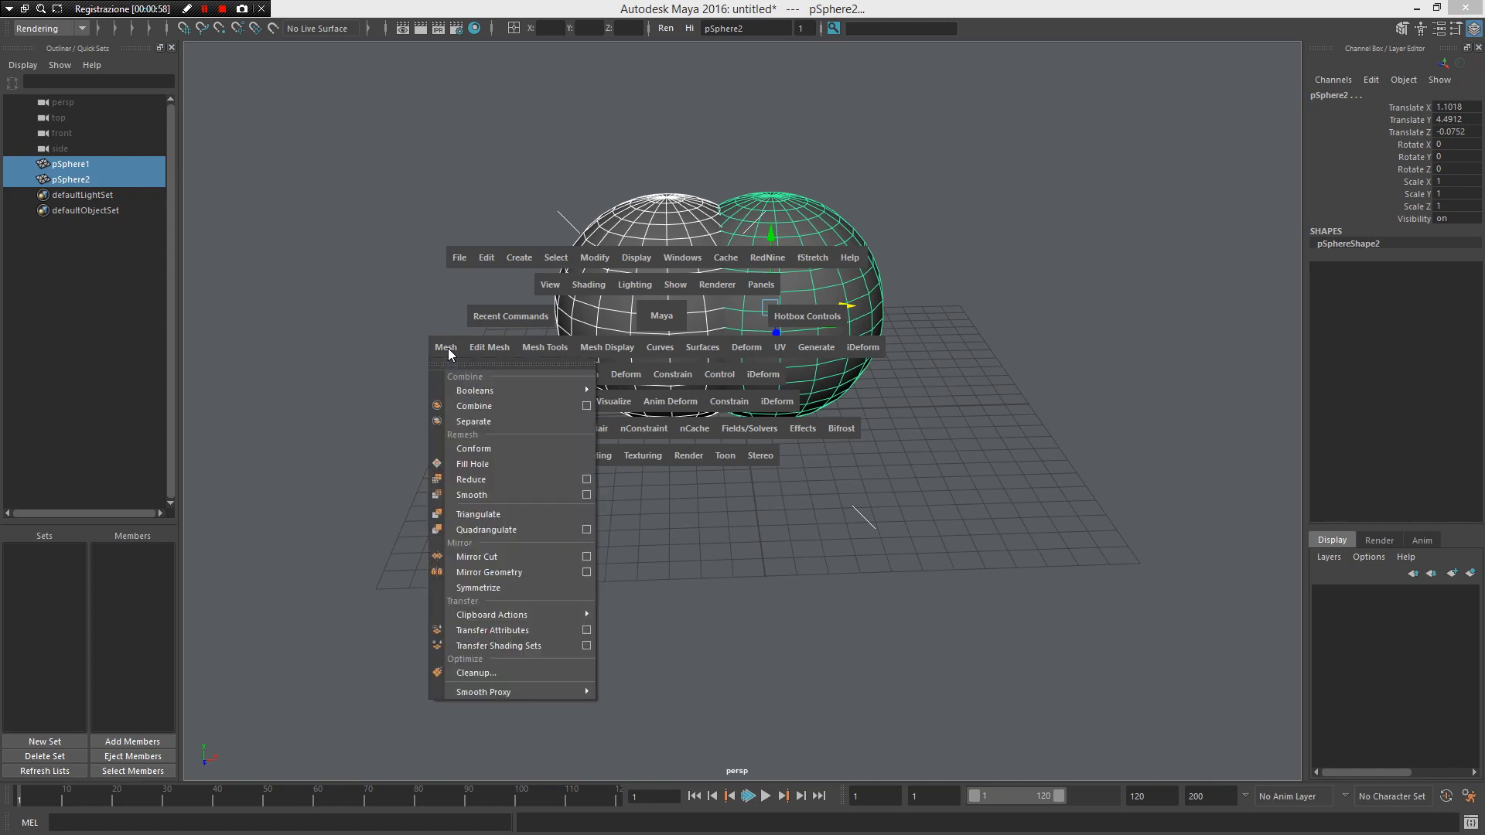
pyautogui.moveTo(470, 388)
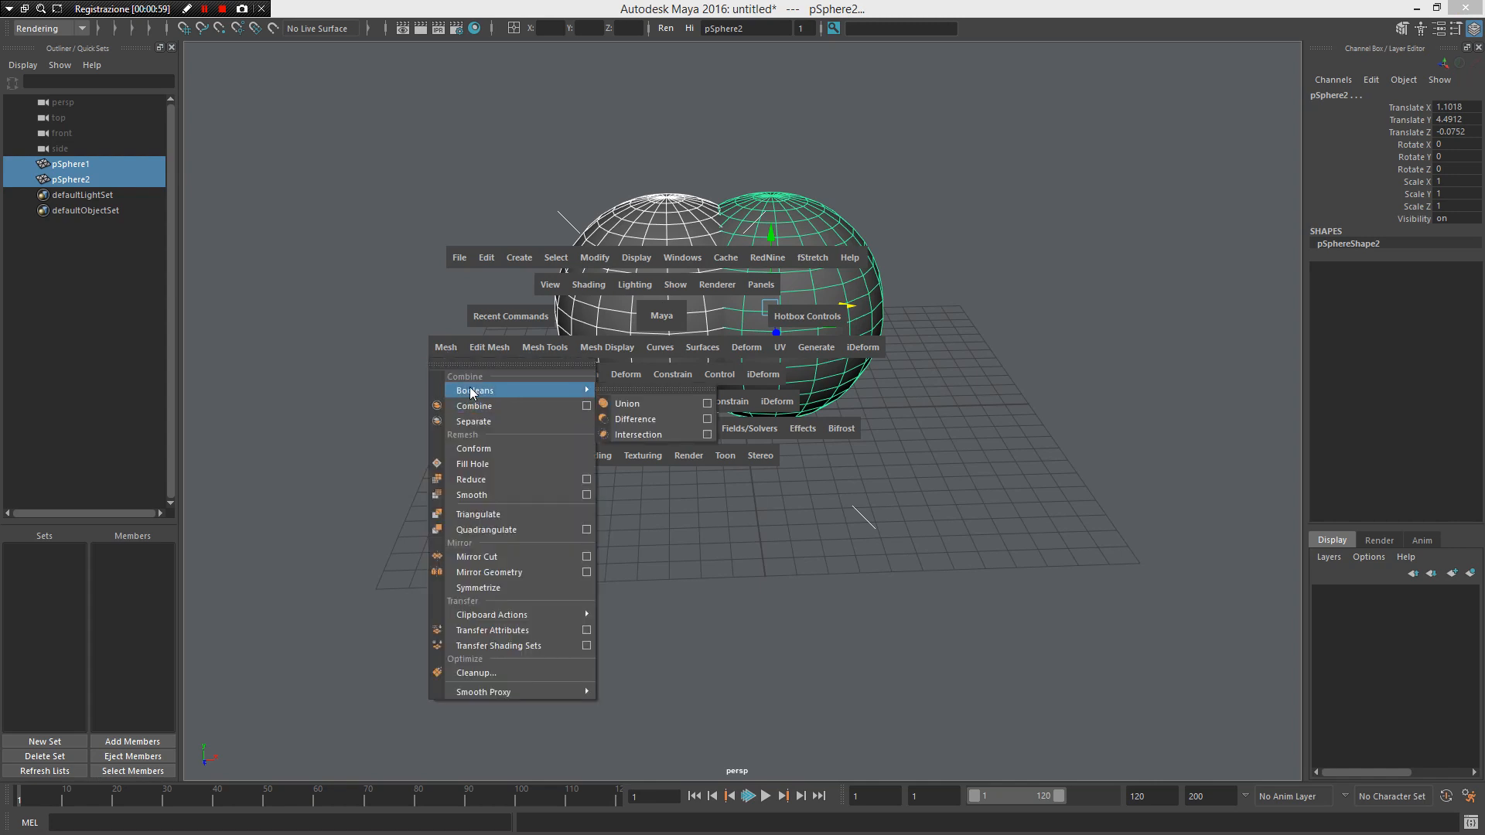
pyautogui.click(638, 433)
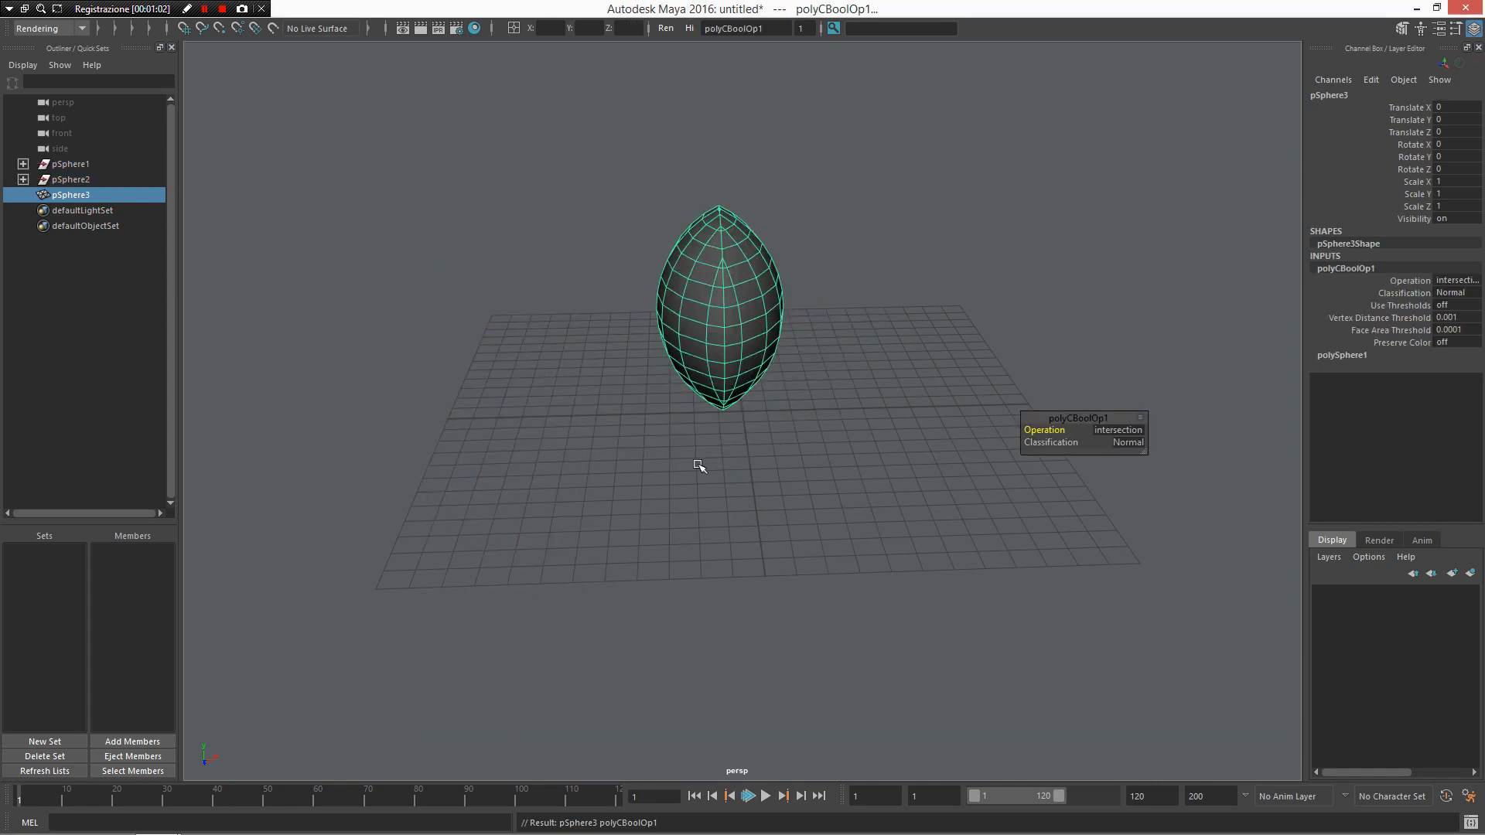
pyautogui.keyDown('alt'); pyautogui.moveTo(921, 322); pyautogui.dragTo(630, 309); pyautogui.keyUp('alt')
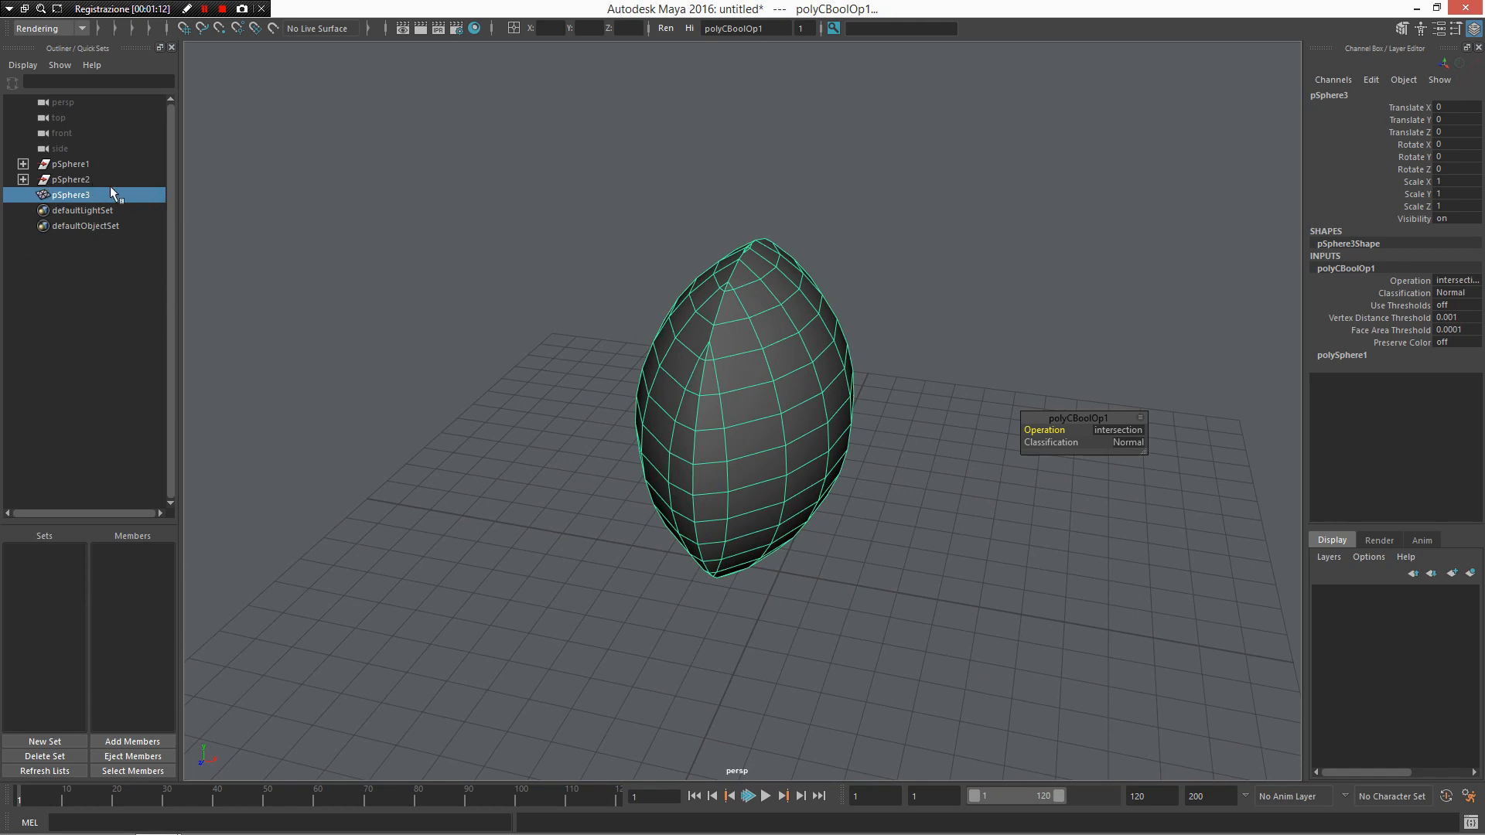
# Switch the Boolean result's operation to union and finally to difference
pyautogui.click(1120, 428)
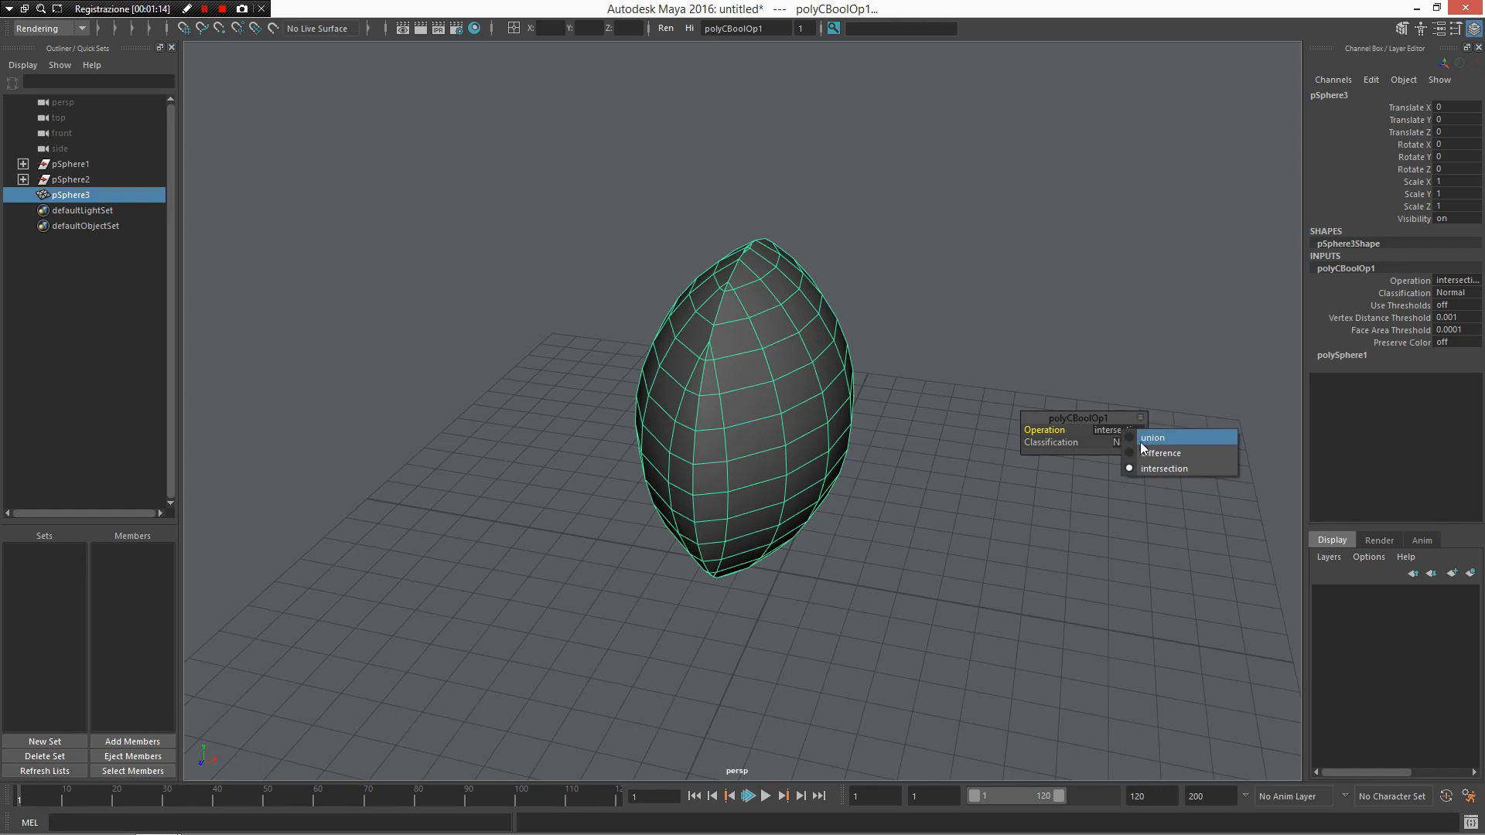
pyautogui.click(1143, 437)
pyautogui.keyDown('alt'); pyautogui.moveTo(911, 355); pyautogui.dragTo(924, 340); pyautogui.keyUp('alt')
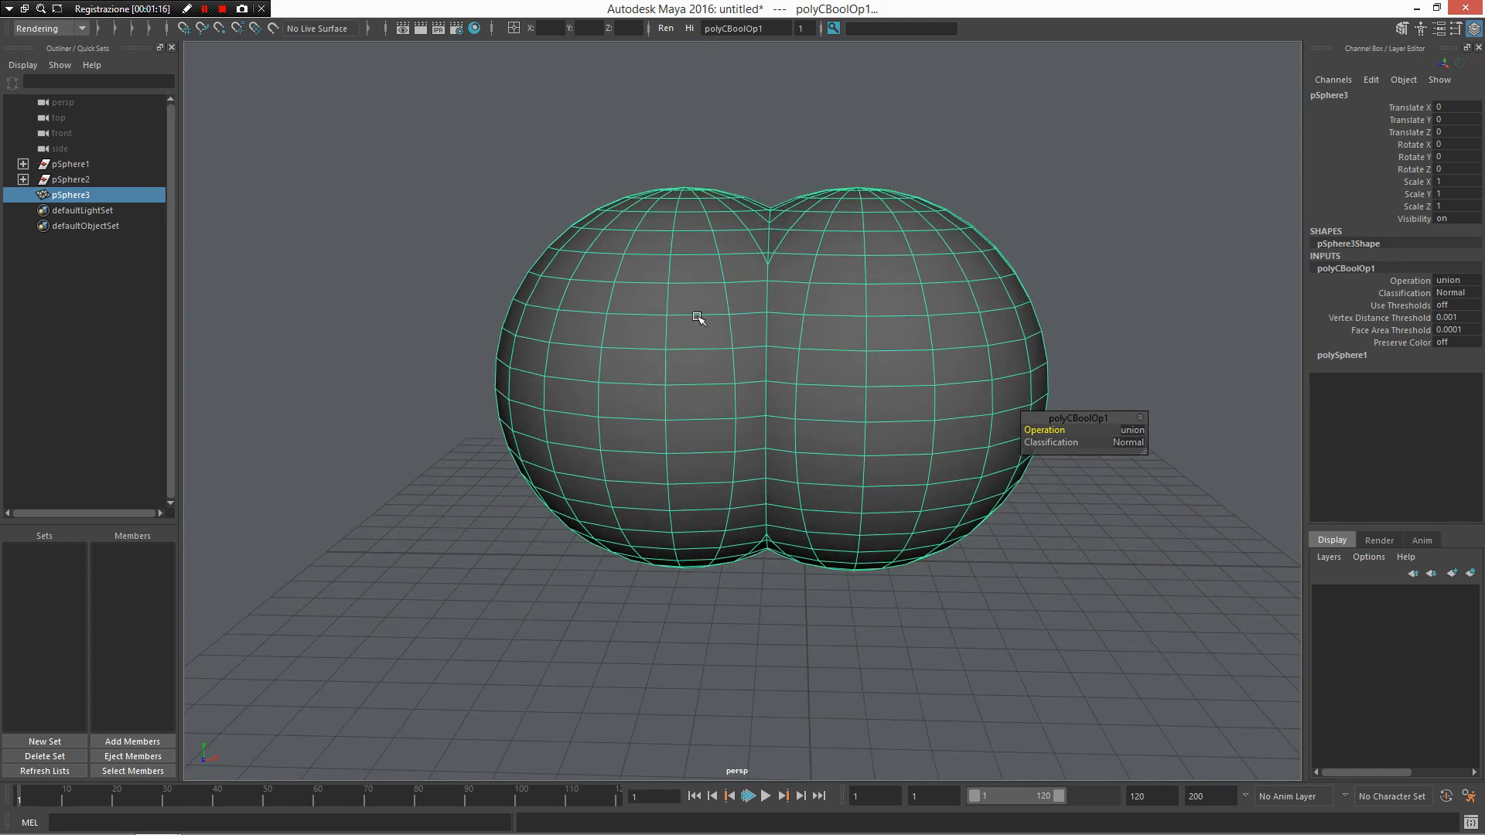
pyautogui.click(1130, 430)
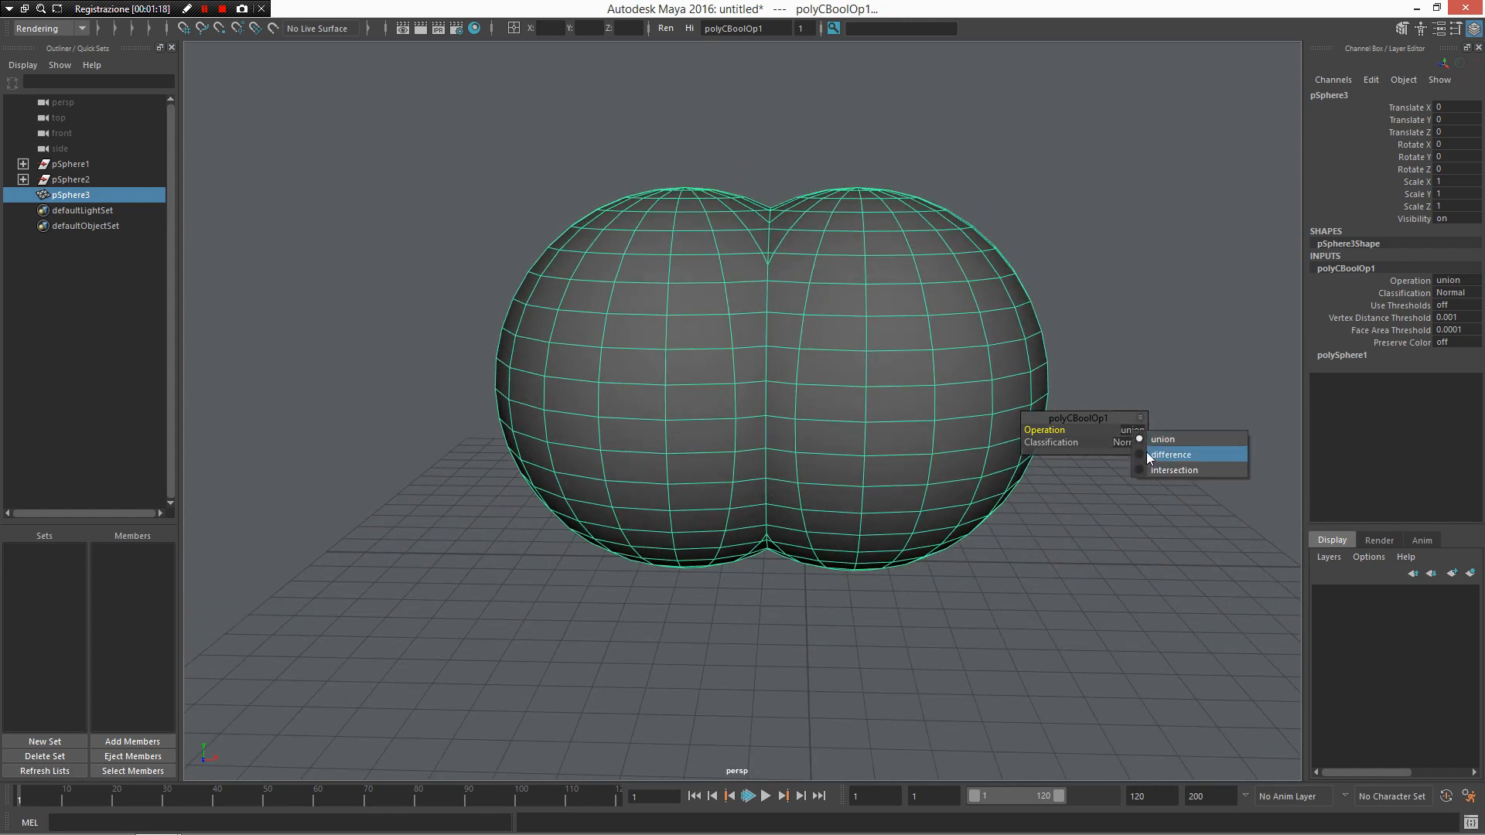
pyautogui.click(1137, 455)
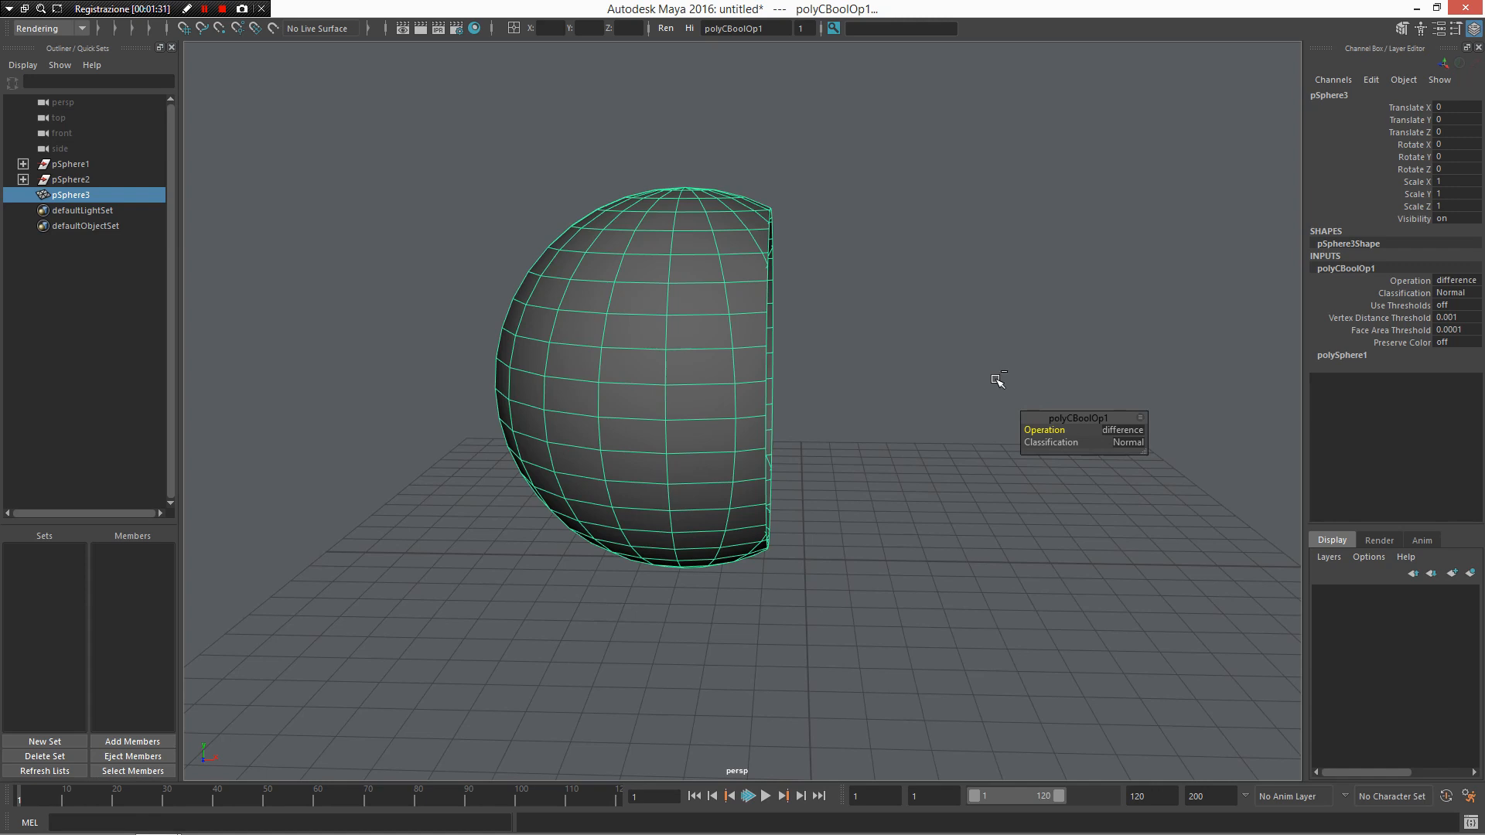
# Start a new scene without saving and create a polygon sphere with a radius of about 3.4
pyautogui.hotkey('ctrl', 'n')
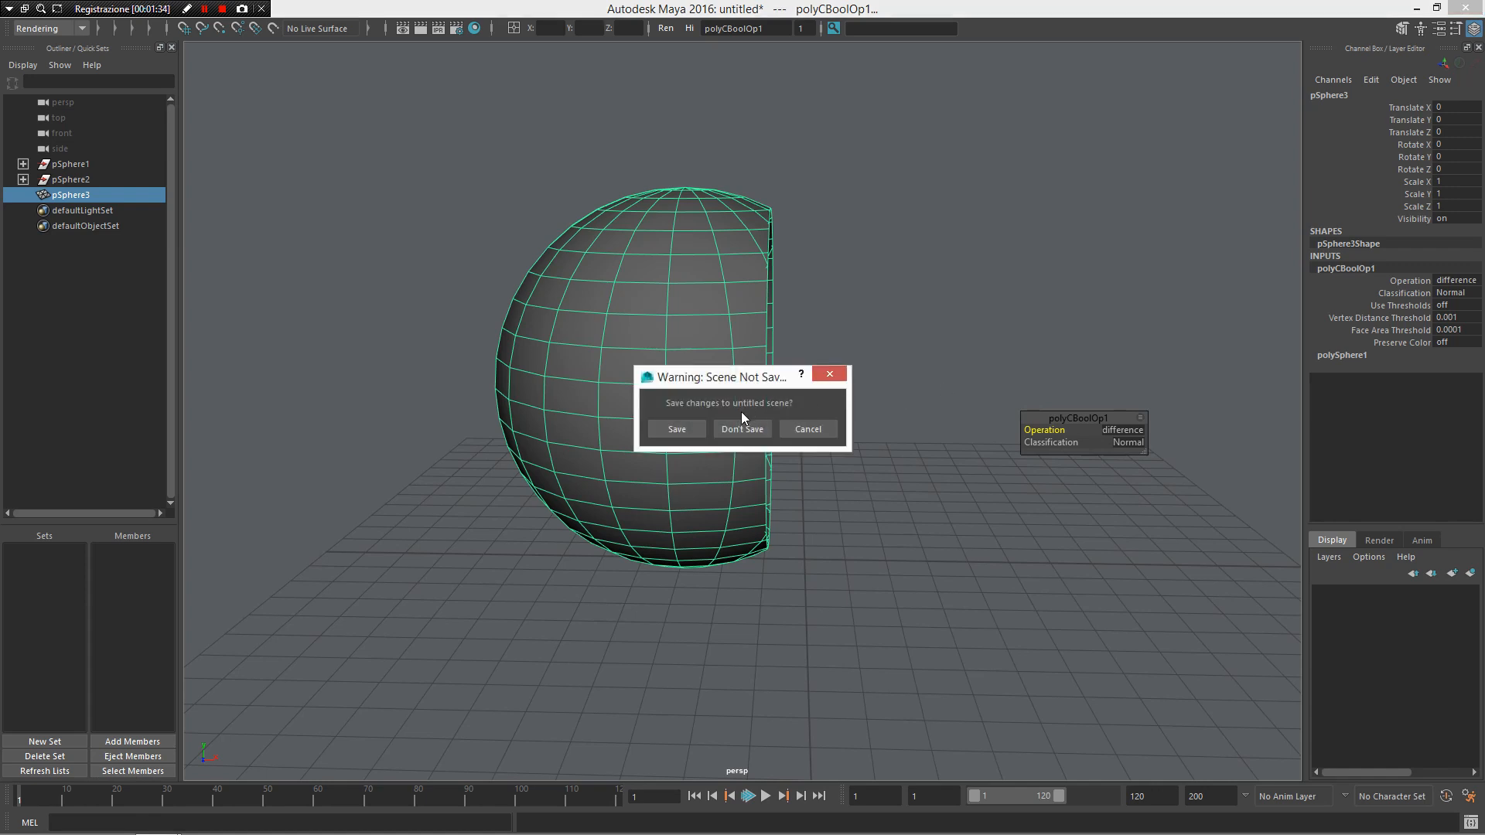
pyautogui.click(741, 428)
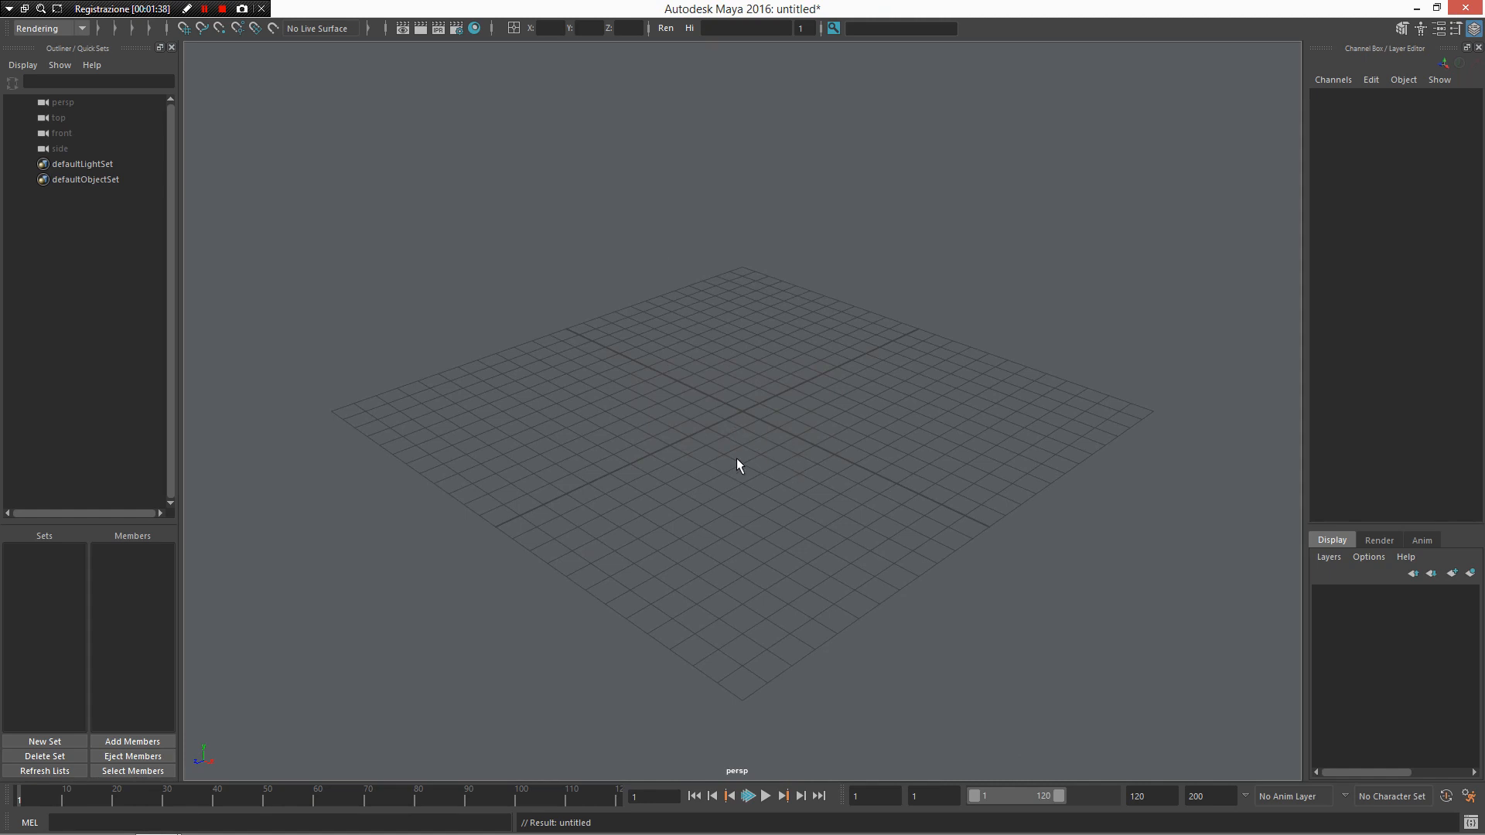
pyautogui.rightClick(758, 399)
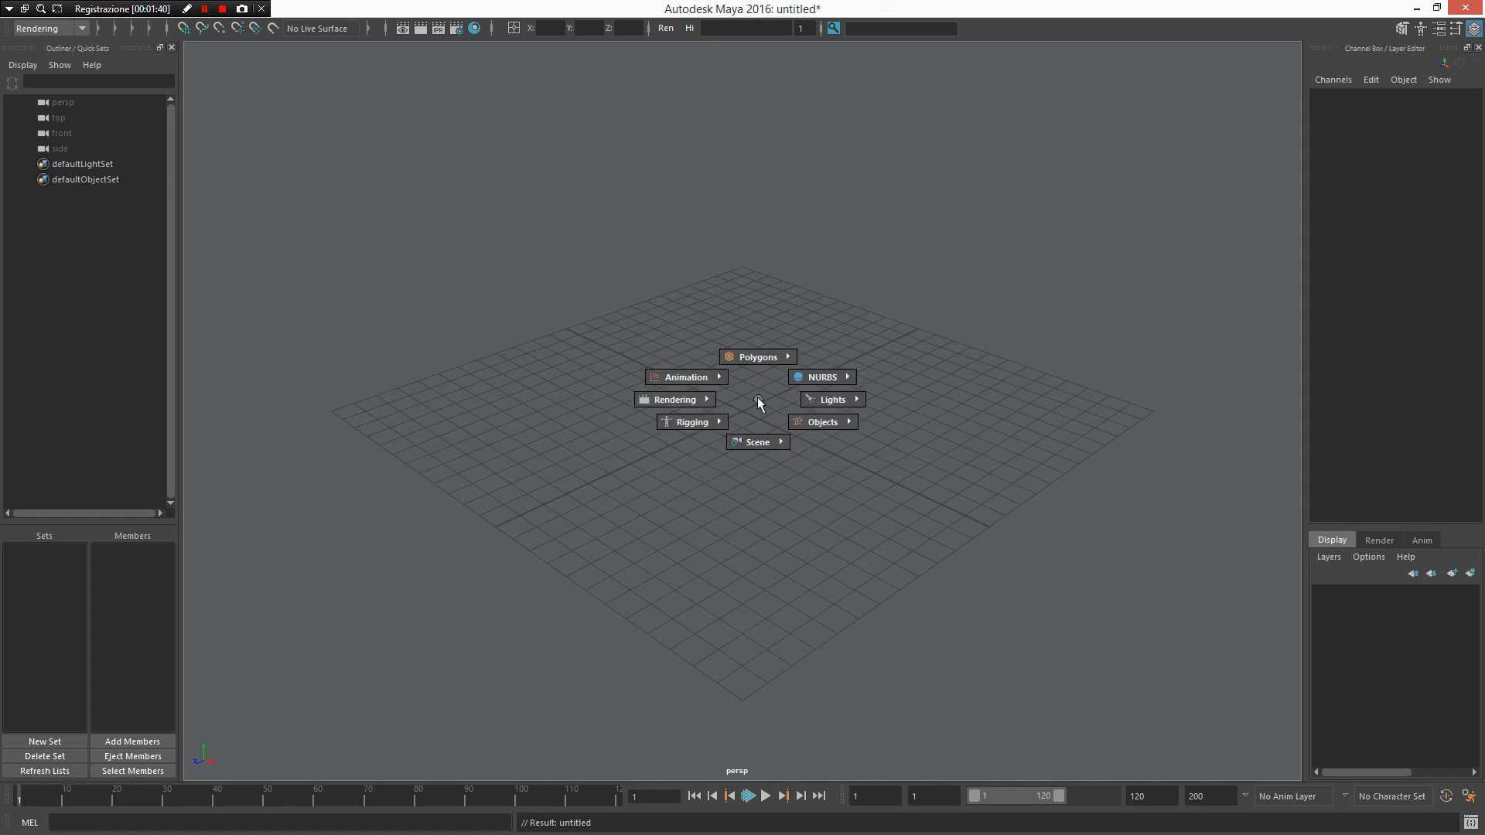
pyautogui.moveTo(758, 399); pyautogui.dragTo(661, 245, button='right')
pyautogui.moveTo(672, 371); pyautogui.dragTo(806, 419)
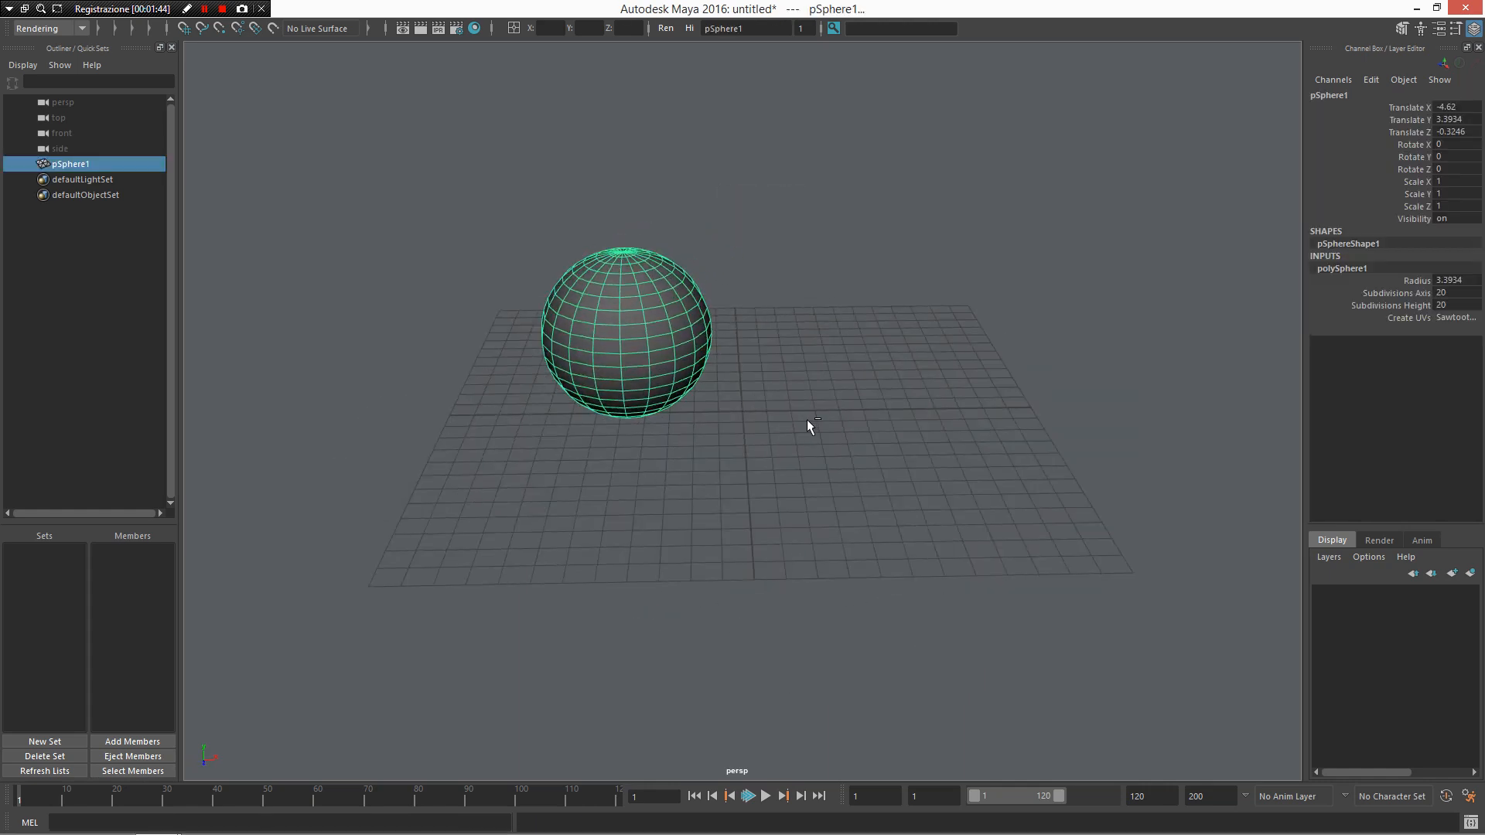
# Duplicate the new sphere and move the copy along X to about -0.96, overlapping the original
pyautogui.press('f')
pyautogui.hotkey('ctrl', 'd')
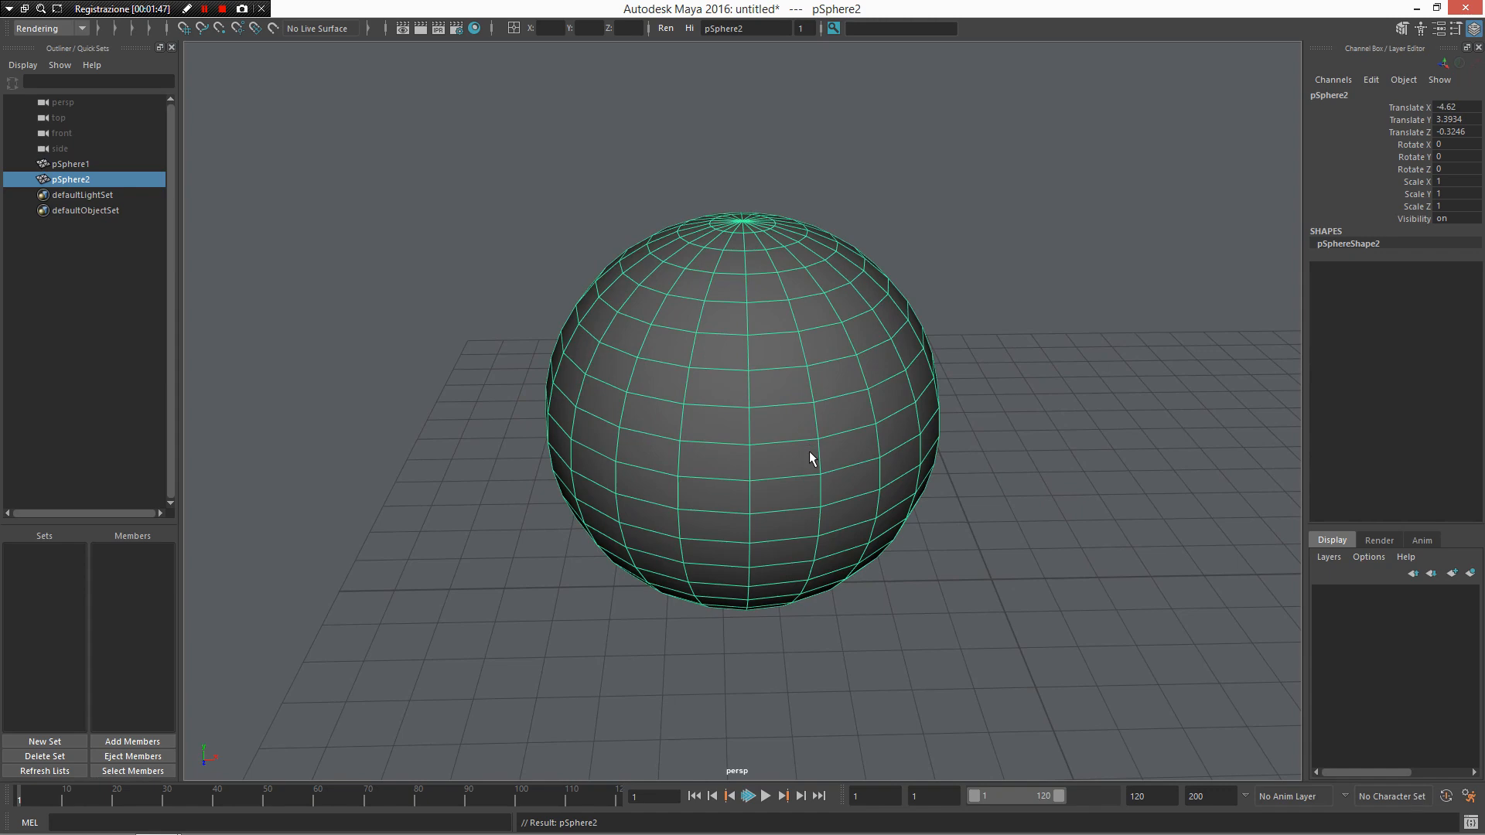
pyautogui.press('w')
pyautogui.moveTo(804, 394); pyautogui.dragTo(1024, 385)
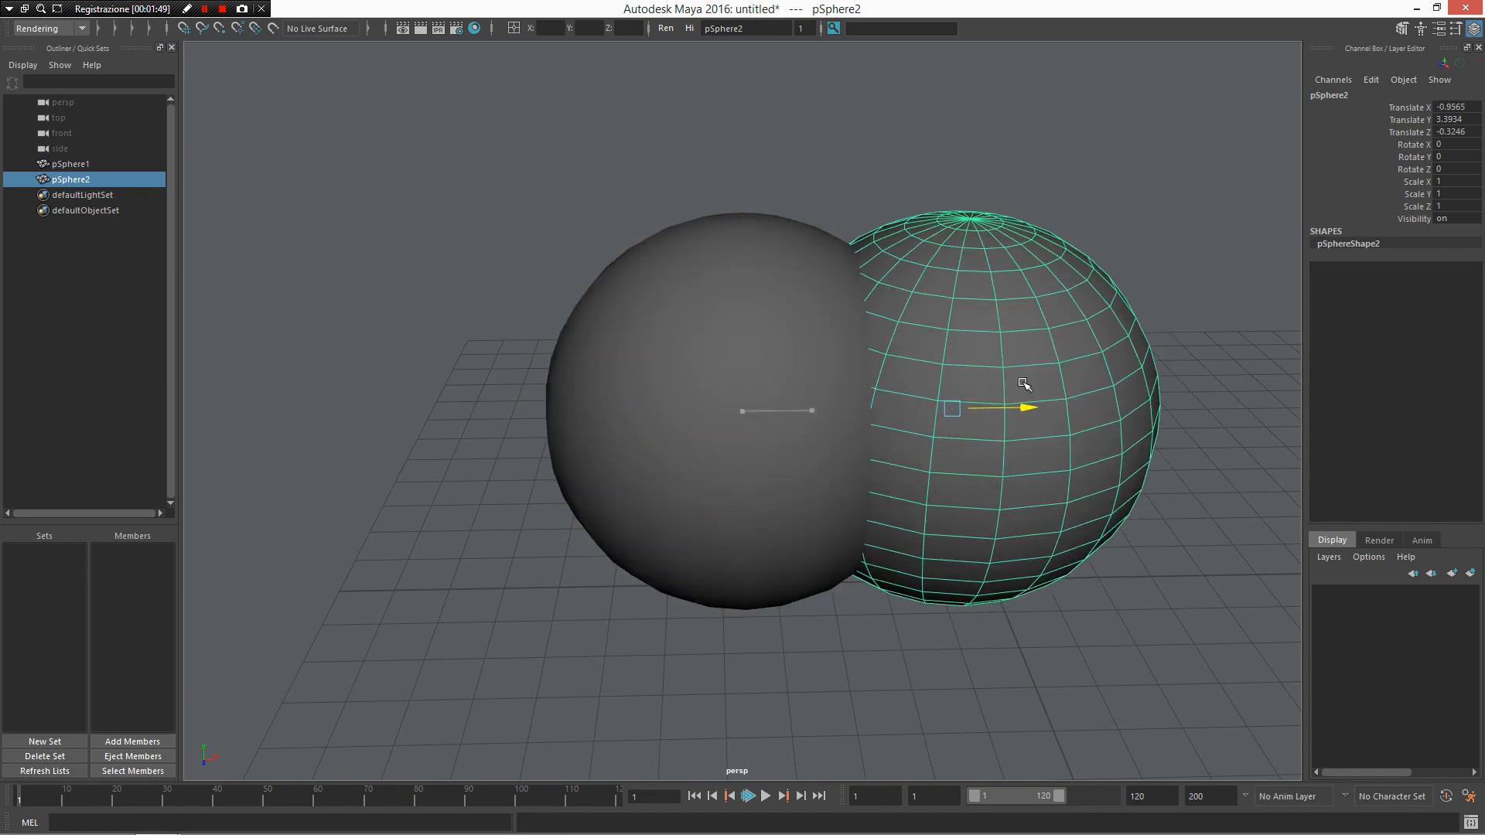
# Apply a Boolean intersection to both spheres that keeps the original spheres displayed as wireframes
pyautogui.keyDown('alt'); pyautogui.moveTo(1024, 385); pyautogui.dragTo(980, 397, button='right'); pyautogui.keyUp('alt')
pyautogui.keyDown('alt'); pyautogui.moveTo(980, 397); pyautogui.dragTo(1022, 410); pyautogui.keyUp('alt')
pyautogui.keyDown('alt'); pyautogui.moveTo(1022, 411); pyautogui.dragTo(967, 422, button='right'); pyautogui.keyUp('alt')
pyautogui.keyDown('alt'); pyautogui.moveTo(967, 422); pyautogui.dragTo(750, 443); pyautogui.keyUp('alt')
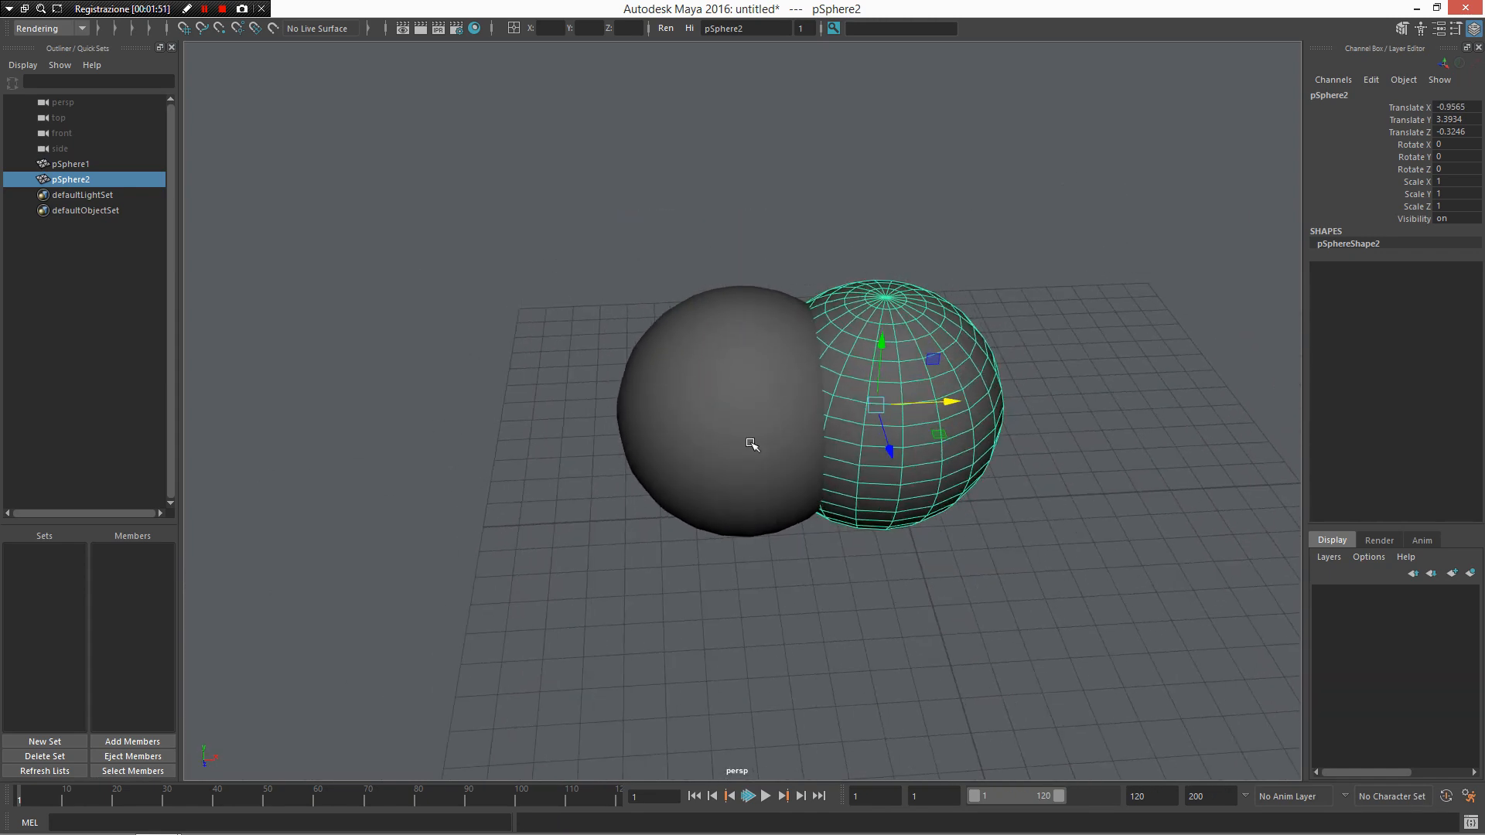
pyautogui.keyDown('alt'); pyautogui.moveTo(749, 443); pyautogui.dragTo(648, 430, button='middle'); pyautogui.keyUp('alt')
pyautogui.click(605, 439)
pyautogui.keyDown('shift'); pyautogui.click(855, 444); pyautogui.keyUp('shift')
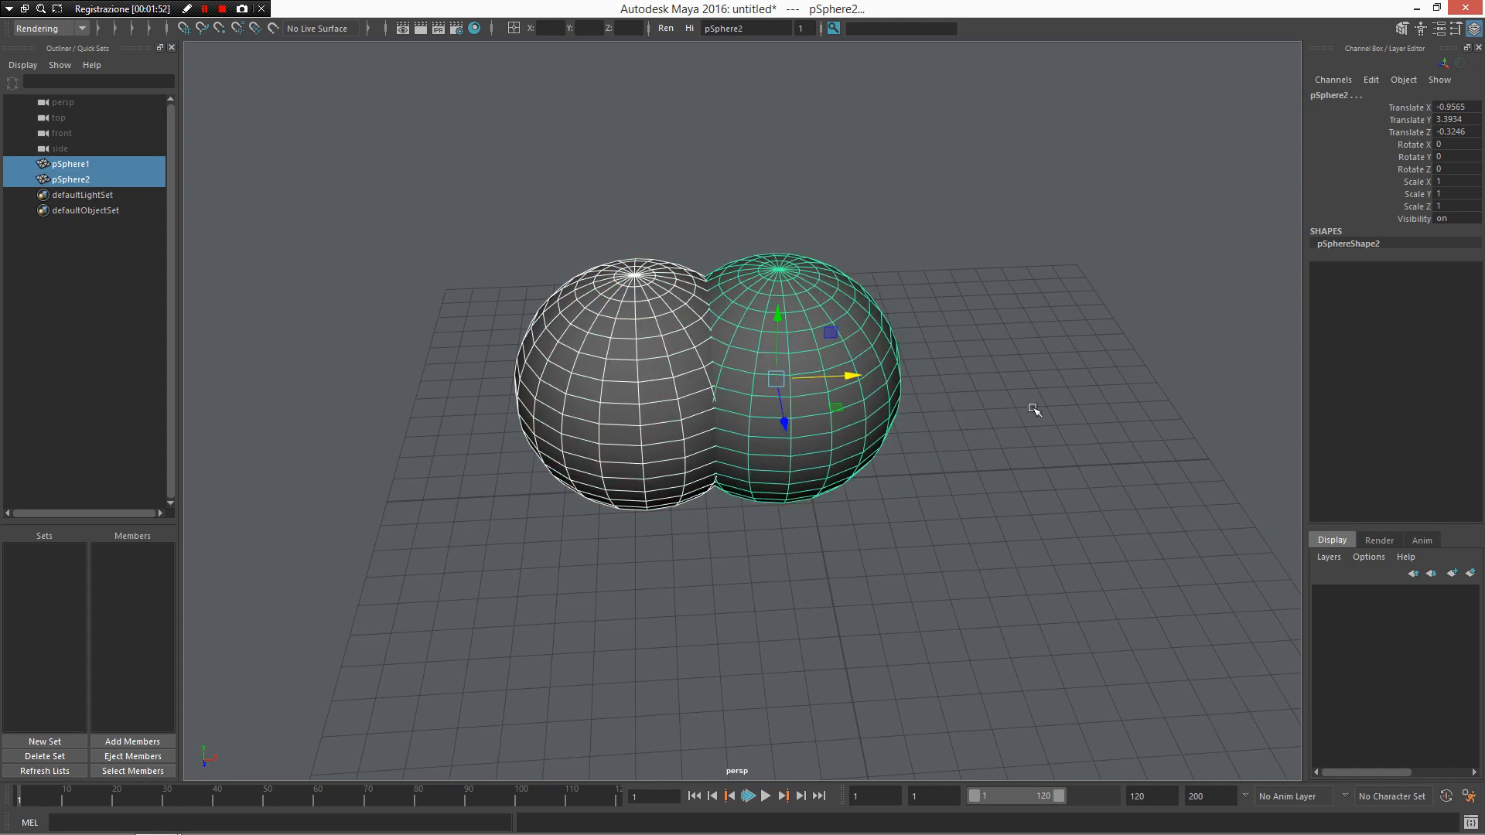
pyautogui.keyDown('shift'); pyautogui.rightClick(755, 361); pyautogui.keyUp('shift')
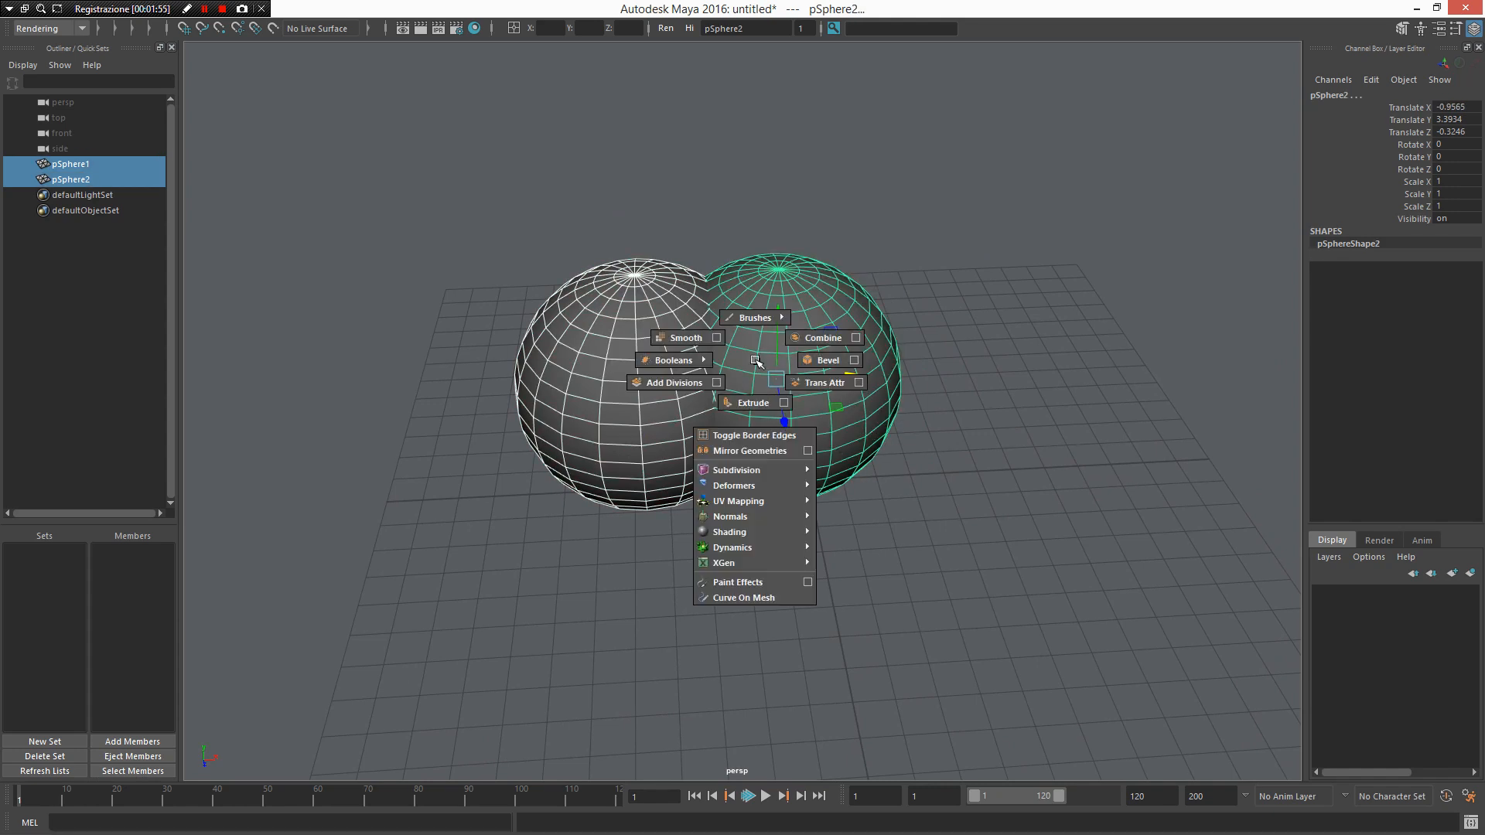
pyautogui.keyDown('shift'); pyautogui.moveTo(756, 361); pyautogui.dragTo(494, 419, button='right'); pyautogui.keyUp('shift')
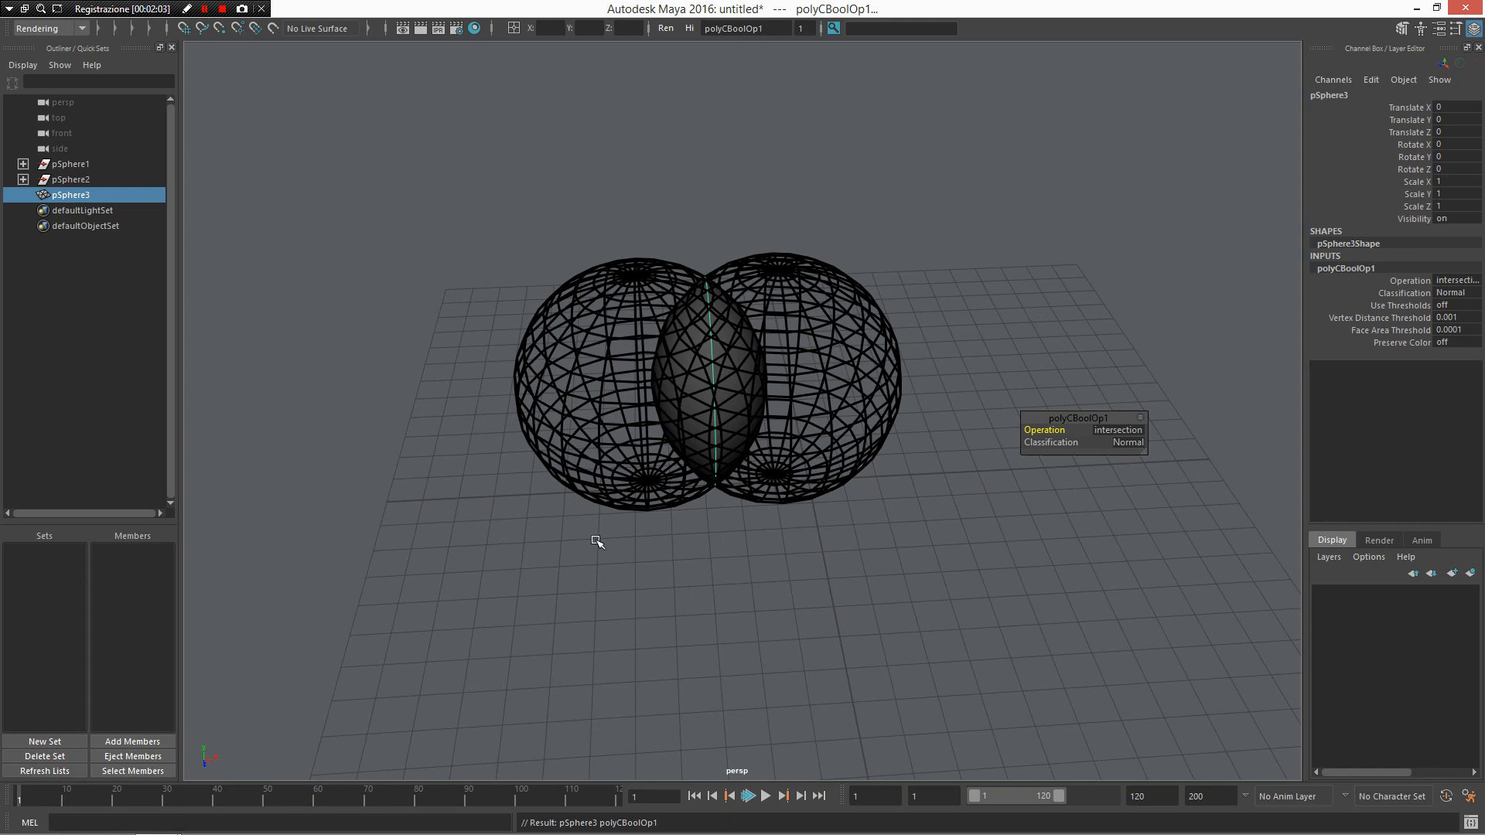
# Examine the intersection mesh and the surrounding wireframe spheres from several angles
pyautogui.keyDown('alt'); pyautogui.moveTo(808, 429); pyautogui.dragTo(782, 371); pyautogui.keyUp('alt')
pyautogui.keyDown('alt'); pyautogui.moveTo(783, 372); pyautogui.dragTo(814, 480, button='right'); pyautogui.keyUp('alt')
pyautogui.keyDown('alt'); pyautogui.moveTo(815, 480); pyautogui.dragTo(817, 467); pyautogui.keyUp('alt')
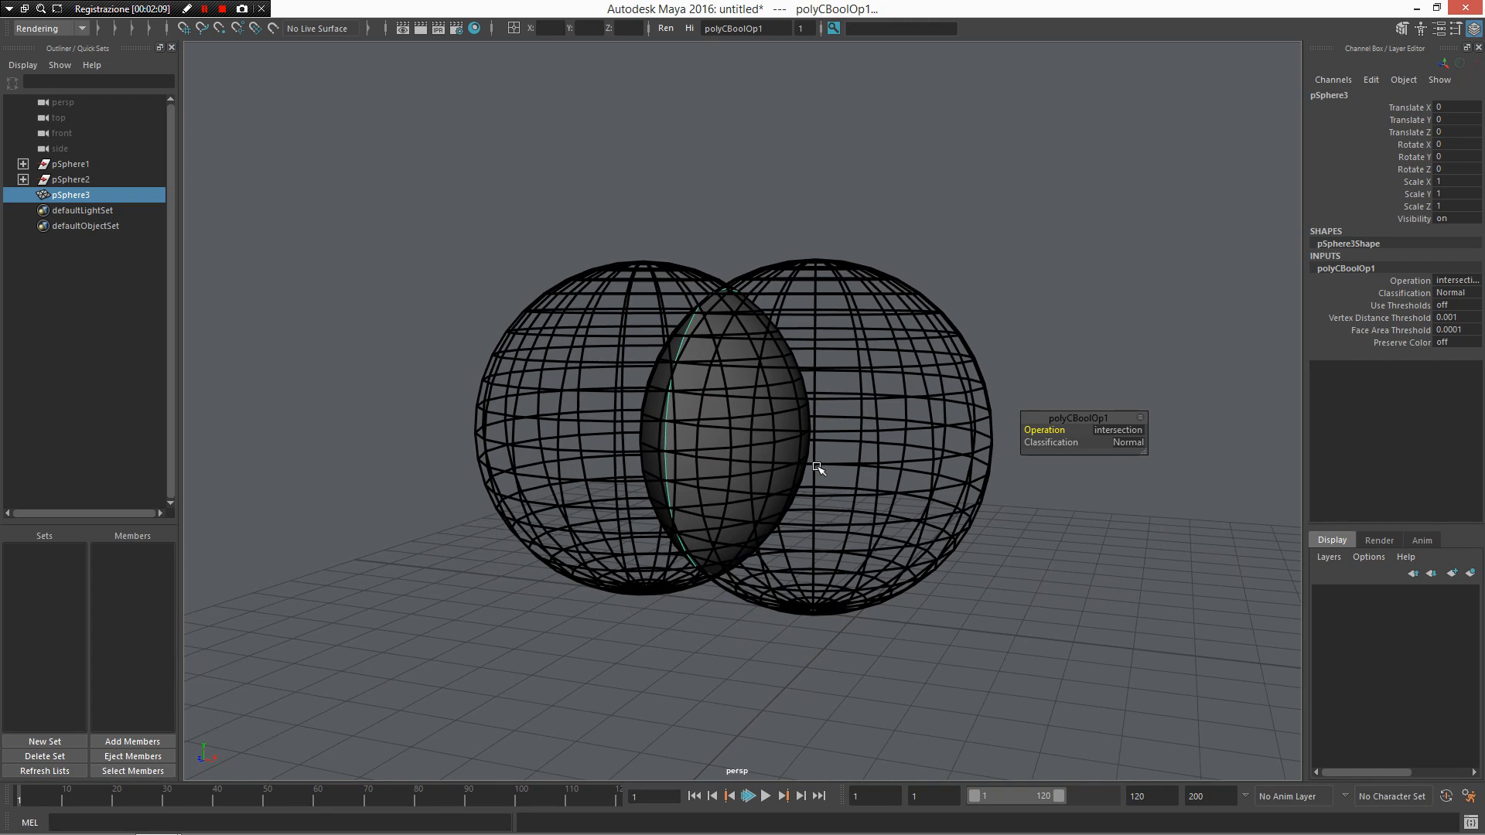
pyautogui.keyDown('alt'); pyautogui.moveTo(817, 467); pyautogui.dragTo(731, 493); pyautogui.keyUp('alt')
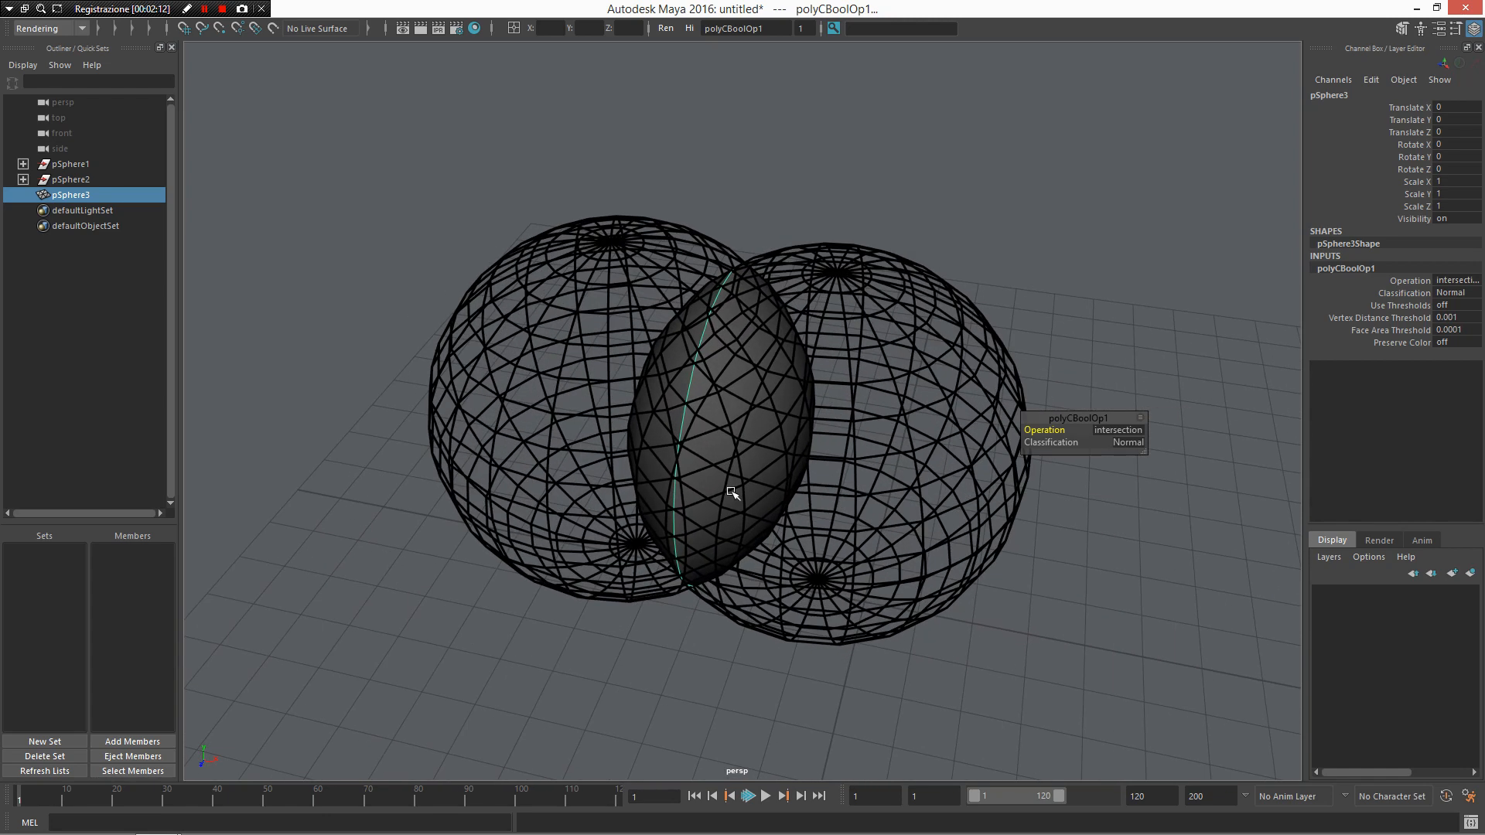
pyautogui.keyDown('alt'); pyautogui.moveTo(886, 369); pyautogui.dragTo(813, 244); pyautogui.keyUp('alt')
pyautogui.keyDown('alt'); pyautogui.moveTo(583, 397); pyautogui.dragTo(504, 270); pyautogui.keyUp('alt')
pyautogui.keyDown('alt'); pyautogui.moveTo(574, 307); pyautogui.dragTo(861, 280); pyautogui.keyUp('alt')
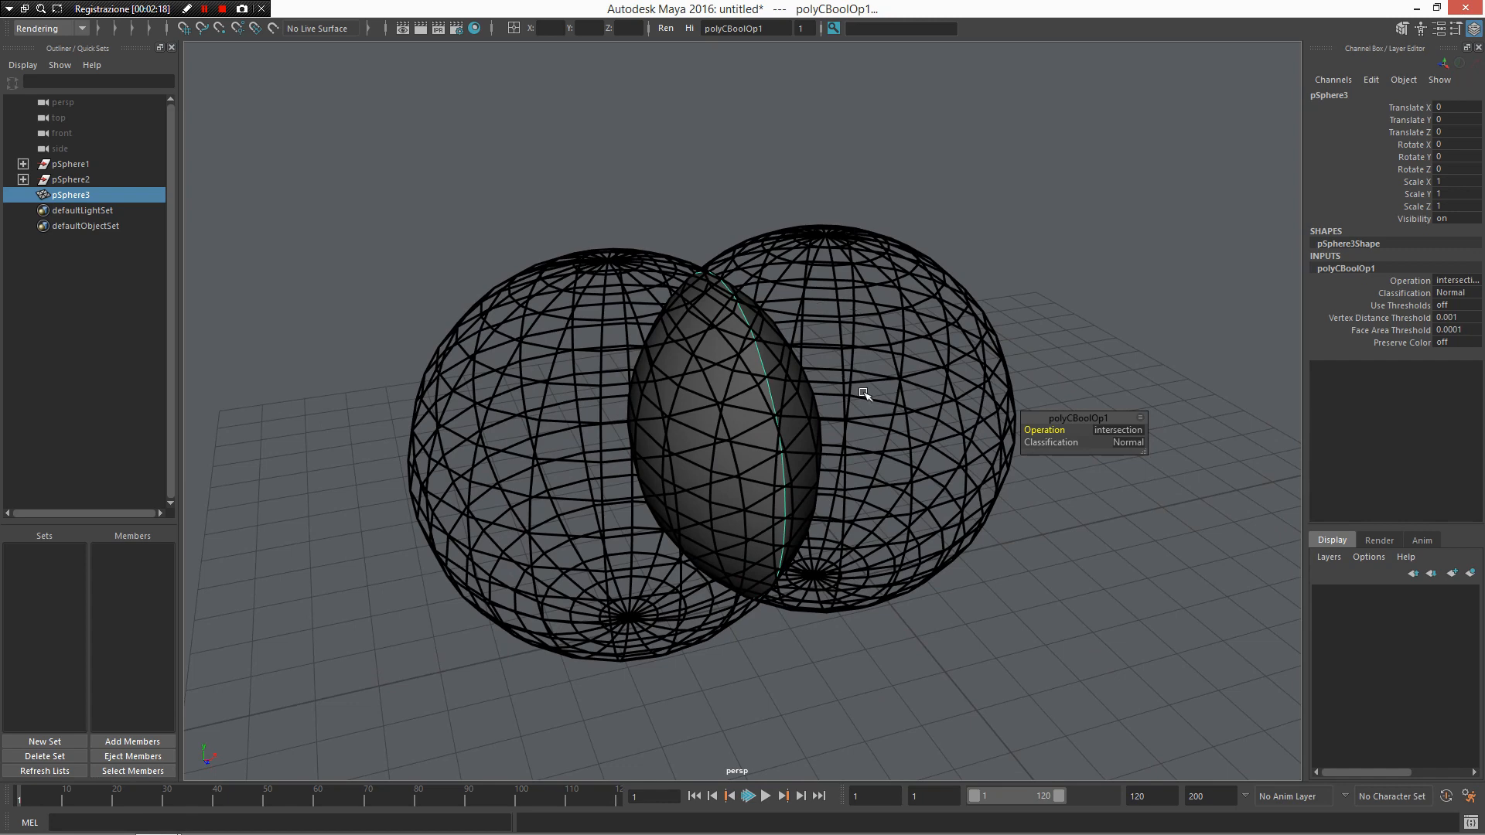
pyautogui.keyDown('alt'); pyautogui.moveTo(864, 393); pyautogui.dragTo(671, 353); pyautogui.keyUp('alt')
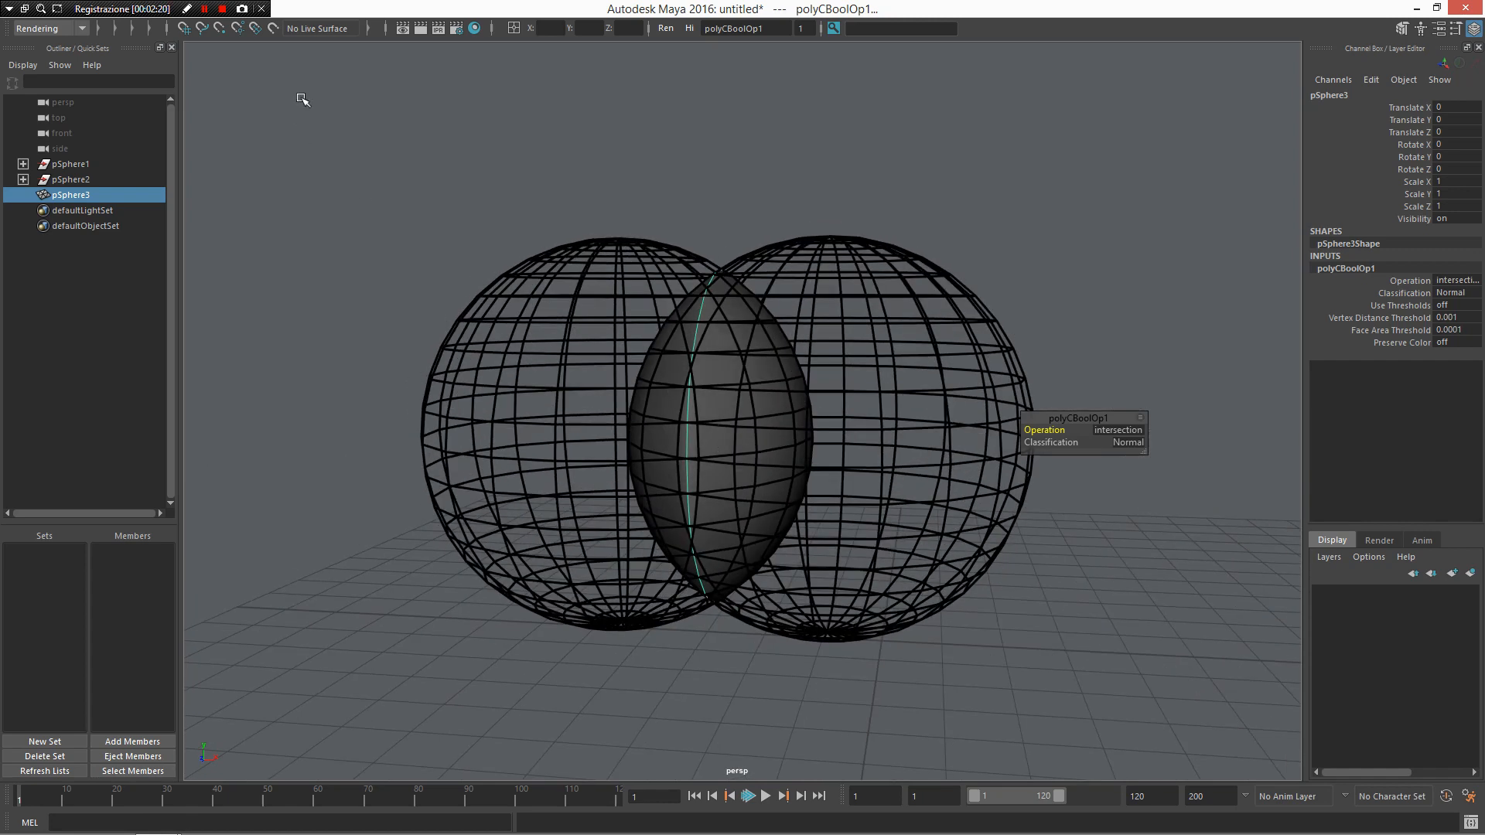
# Render the current perspective view to check the Boolean result, and close the render window
pyautogui.click(420, 28)
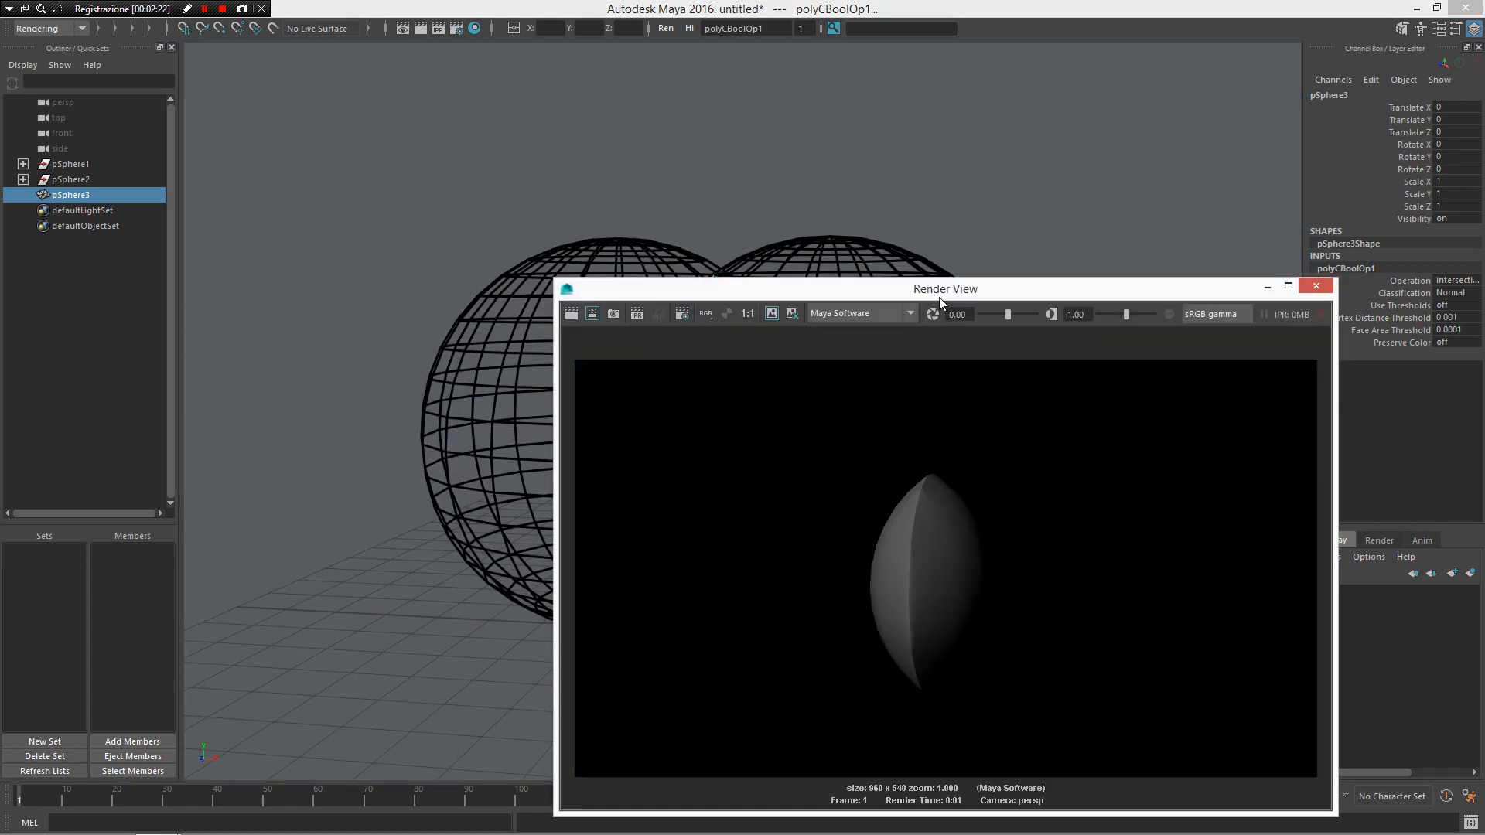
pyautogui.moveTo(1067, 286); pyautogui.dragTo(1215, 242)
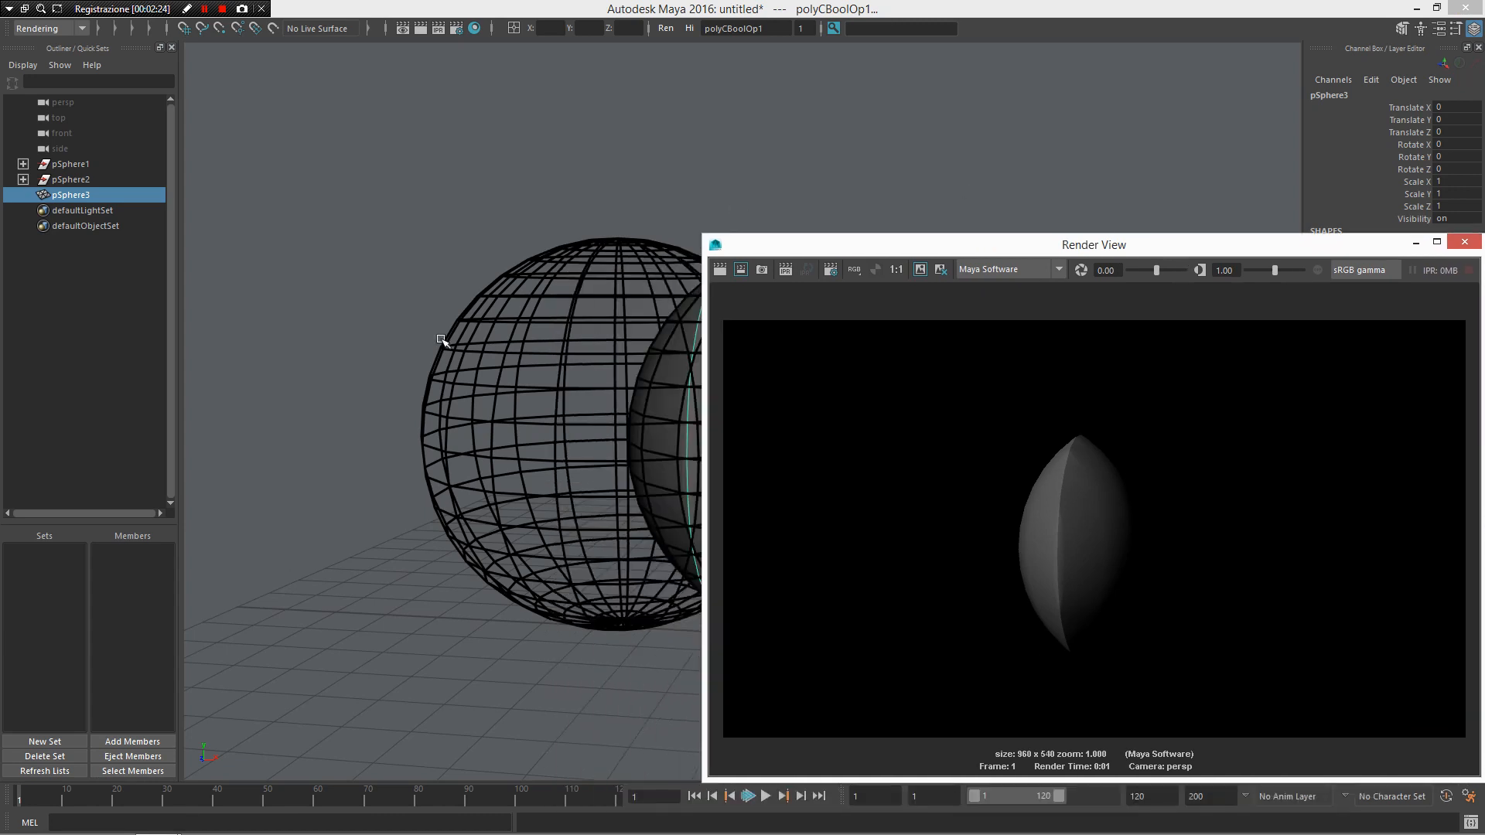
pyautogui.click(1476, 245)
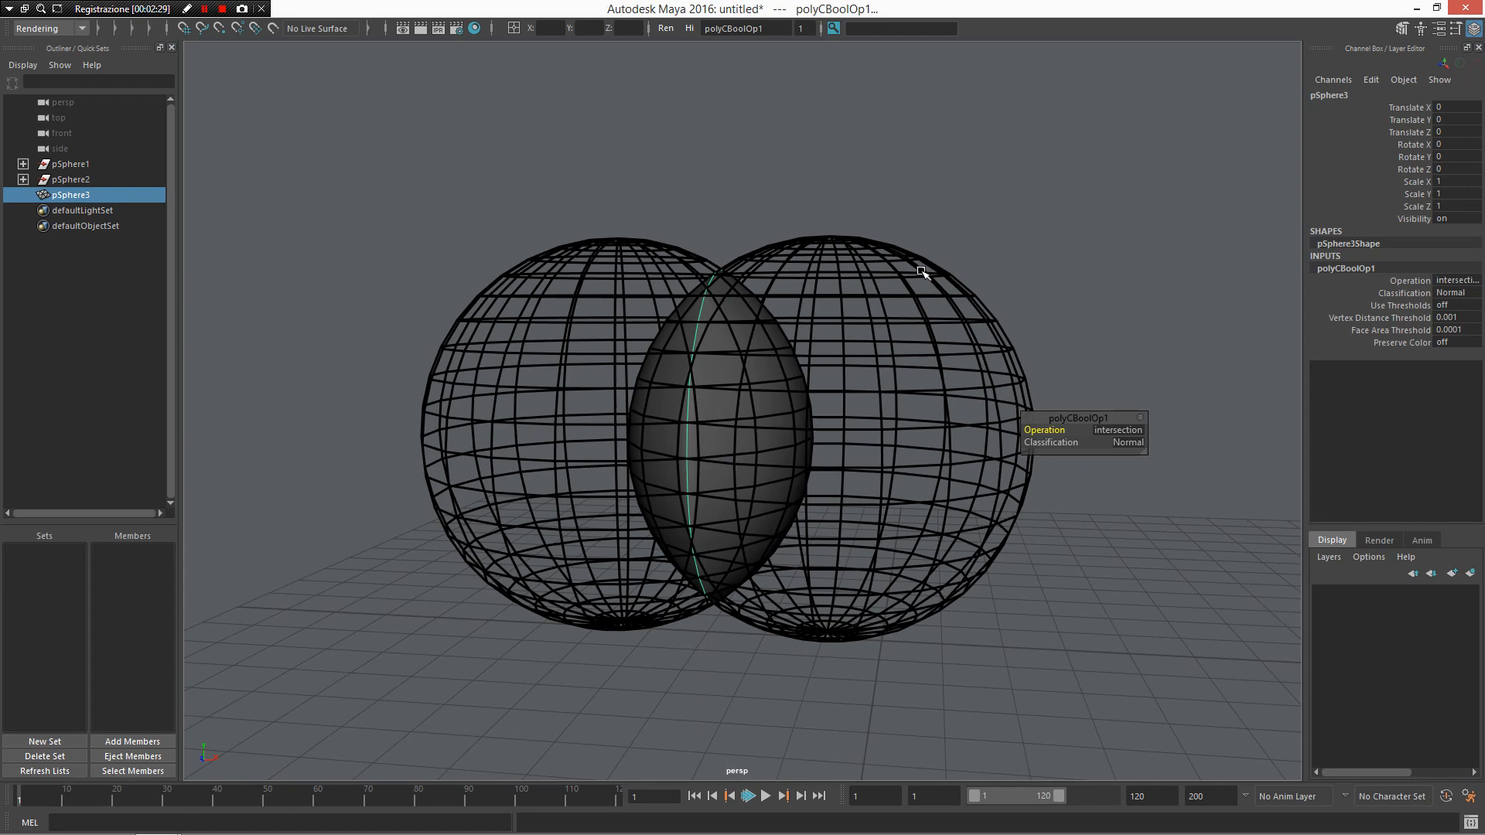
# Move the second wireframe sphere about 0.1 units along negative X to adjust the live intersection
pyautogui.click(938, 403)
pyautogui.press('w')
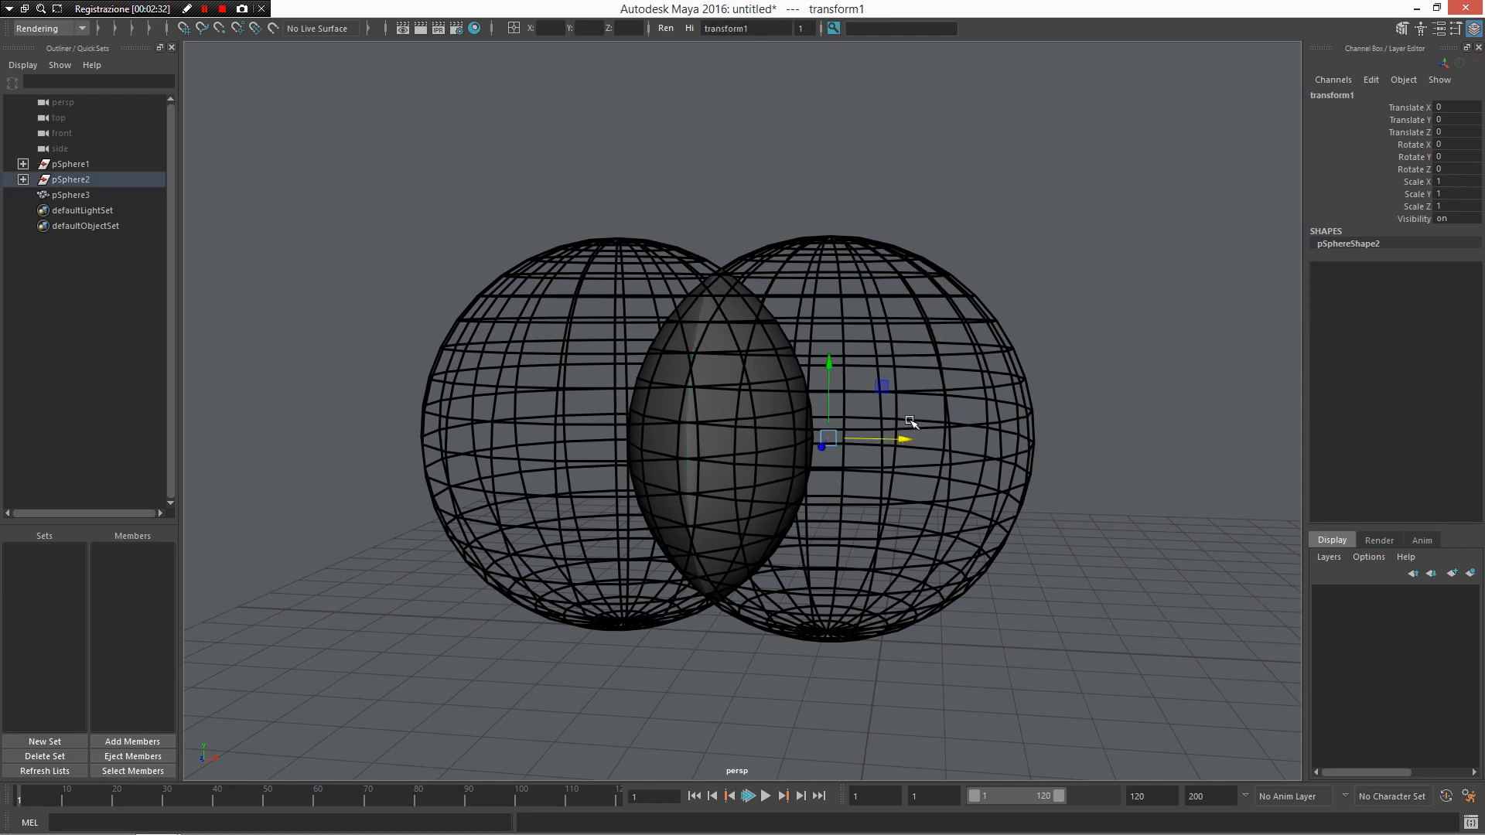
pyautogui.moveTo(901, 441)
pyautogui.mouseDown()
pyautogui.moveTo(994, 438)
pyautogui.moveTo(855, 431)
pyautogui.moveTo(897, 438)
pyautogui.mouseUp()
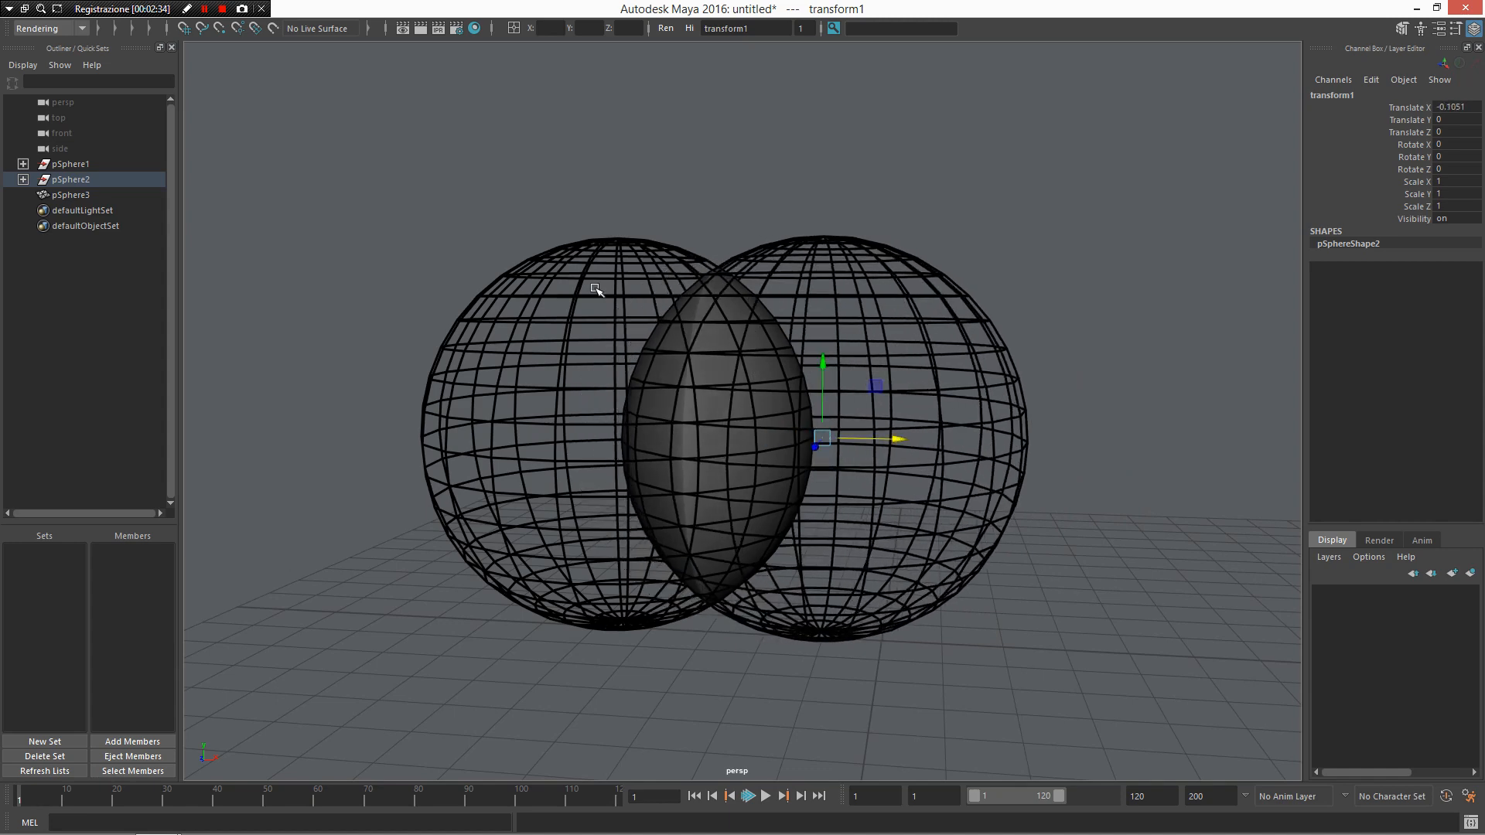
# Move the first wireframe sphere to about -4.06 along X and key its transforms at frame 1
pyautogui.moveTo(558, 234); pyautogui.dragTo(437, 475)
pyautogui.moveTo(621, 427); pyautogui.dragTo(478, 428)
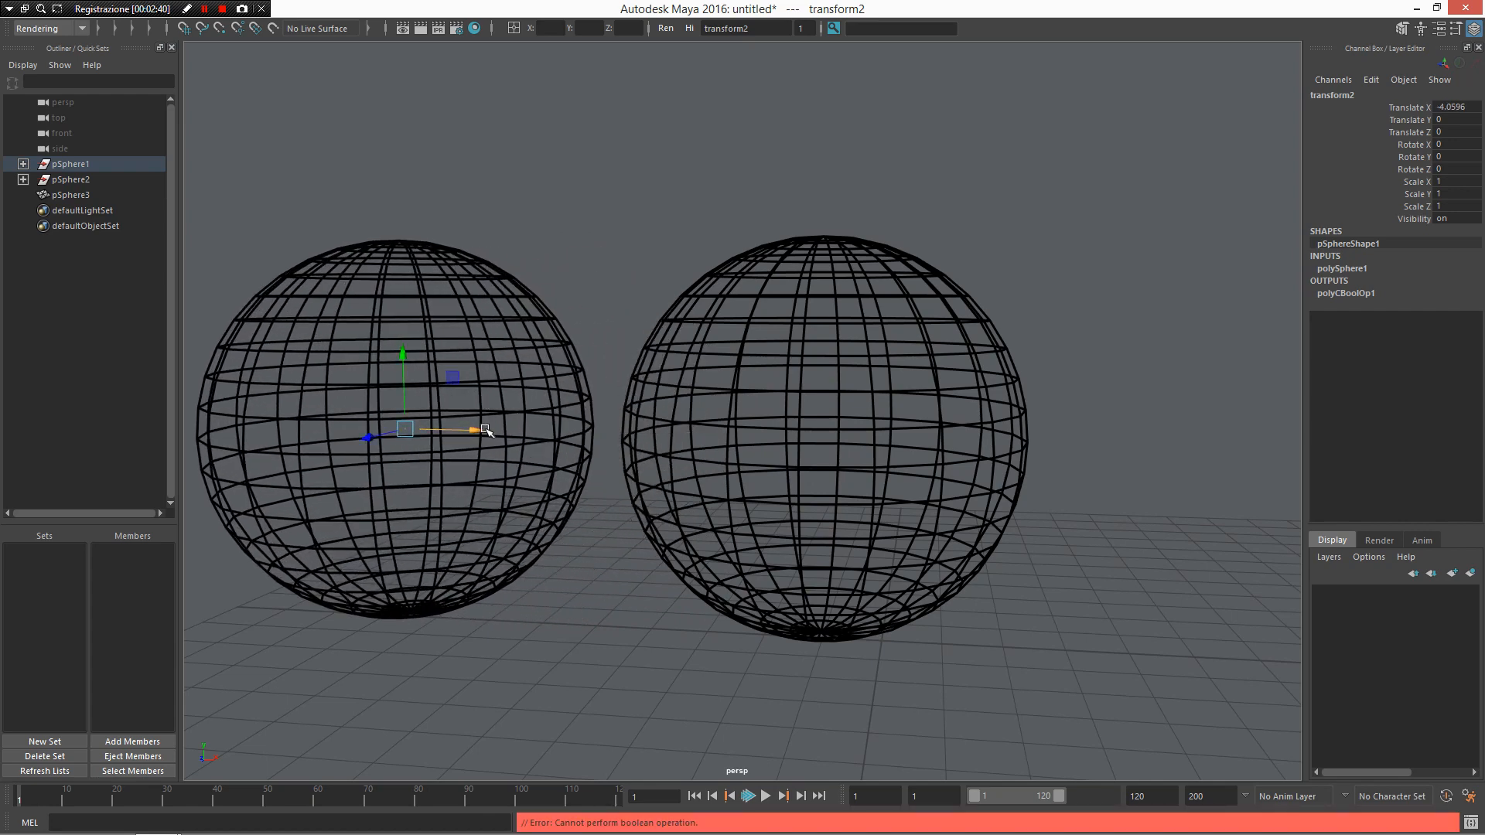
pyautogui.press('s')
# Key the first sphere at frame 120 with Translate X at about 8.21, and play back the animated intersection
pyautogui.hotkey('alt', 'v')
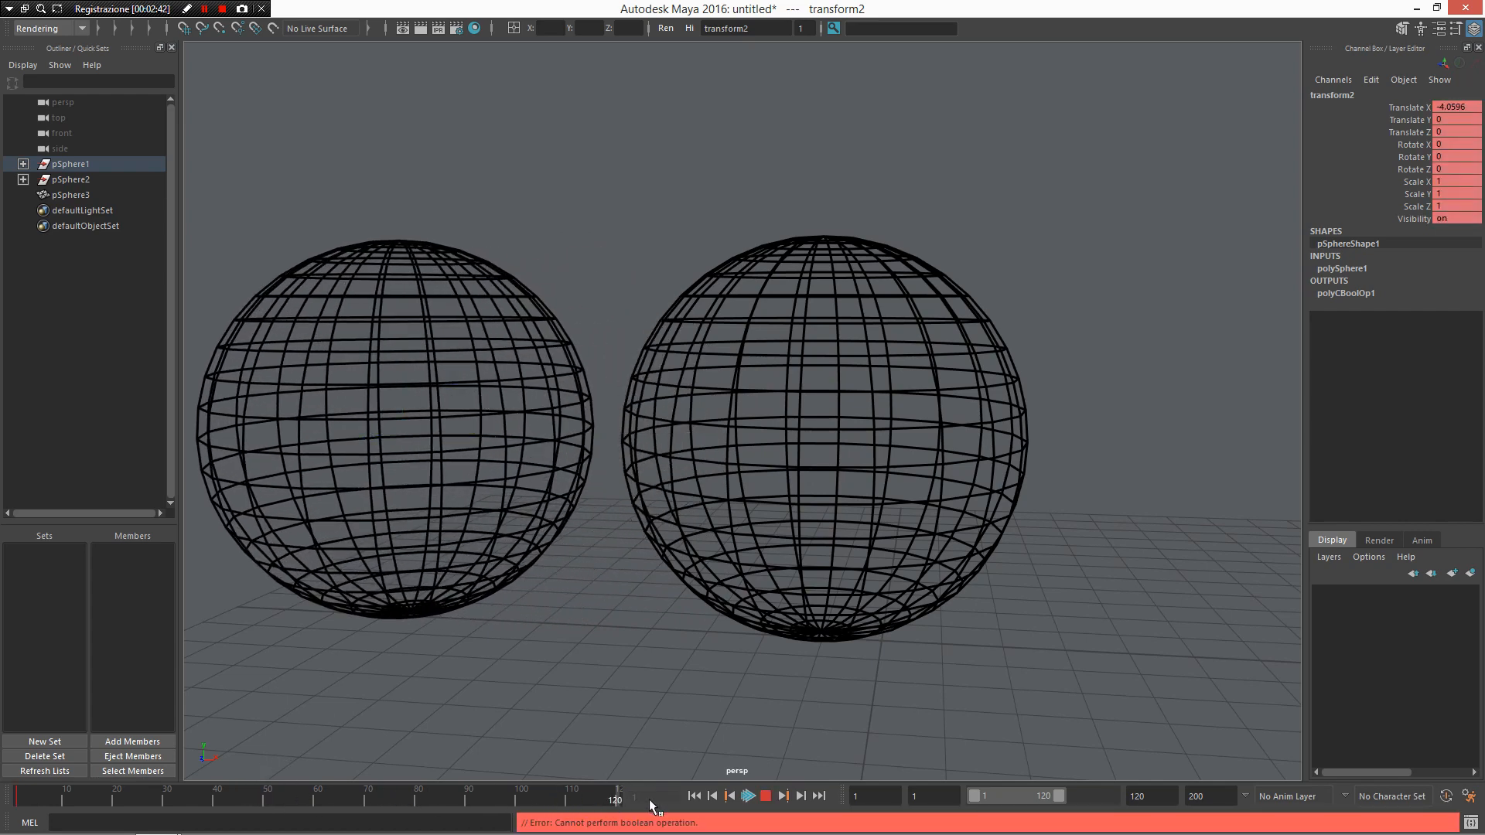
pyautogui.moveTo(473, 430); pyautogui.dragTo(1407, 495)
pyautogui.press('s')
pyautogui.hotkey('alt', 'v')
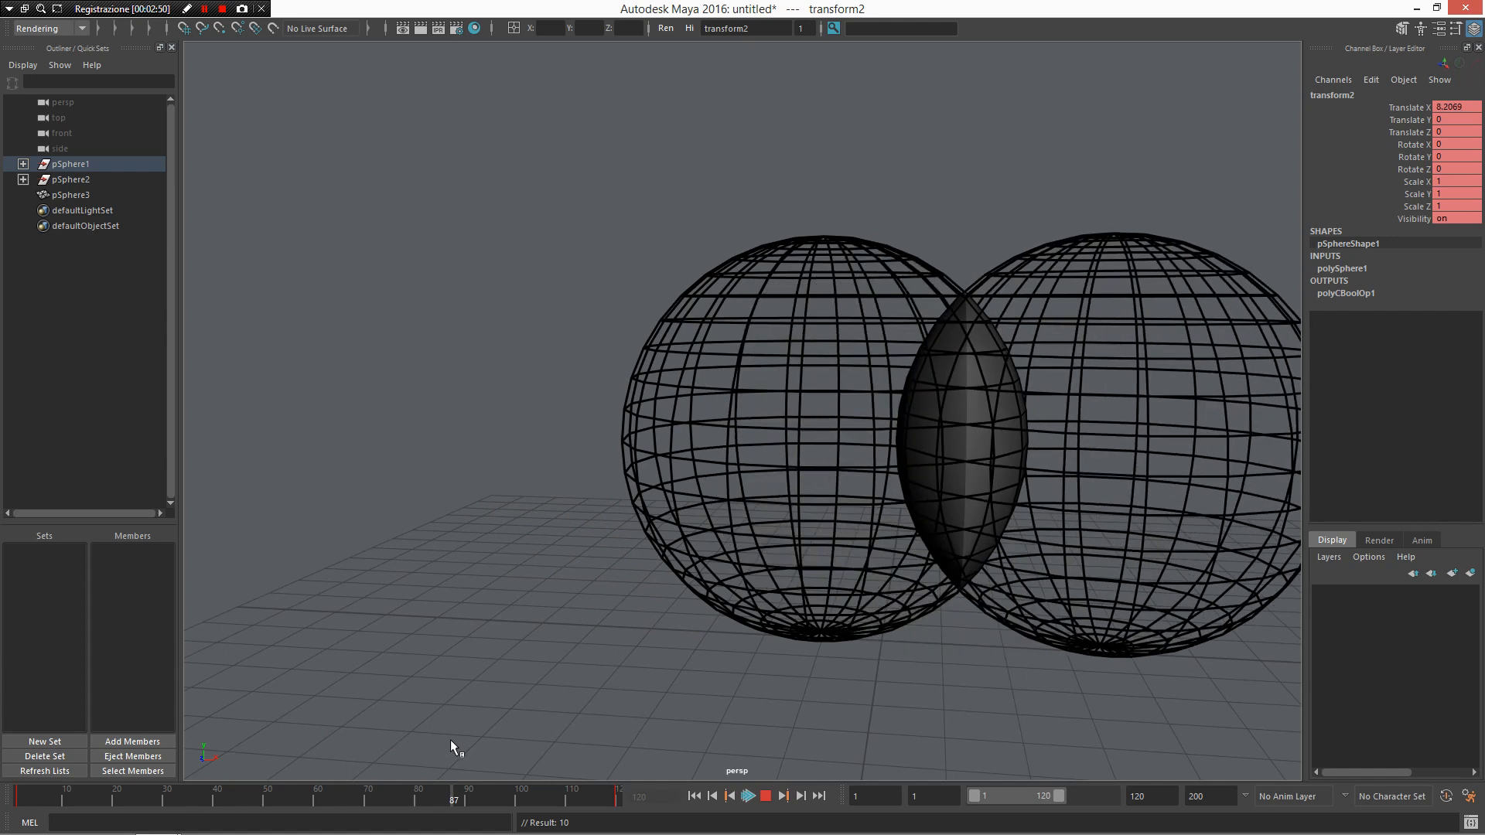
pyautogui.hotkey('alt', 'v')
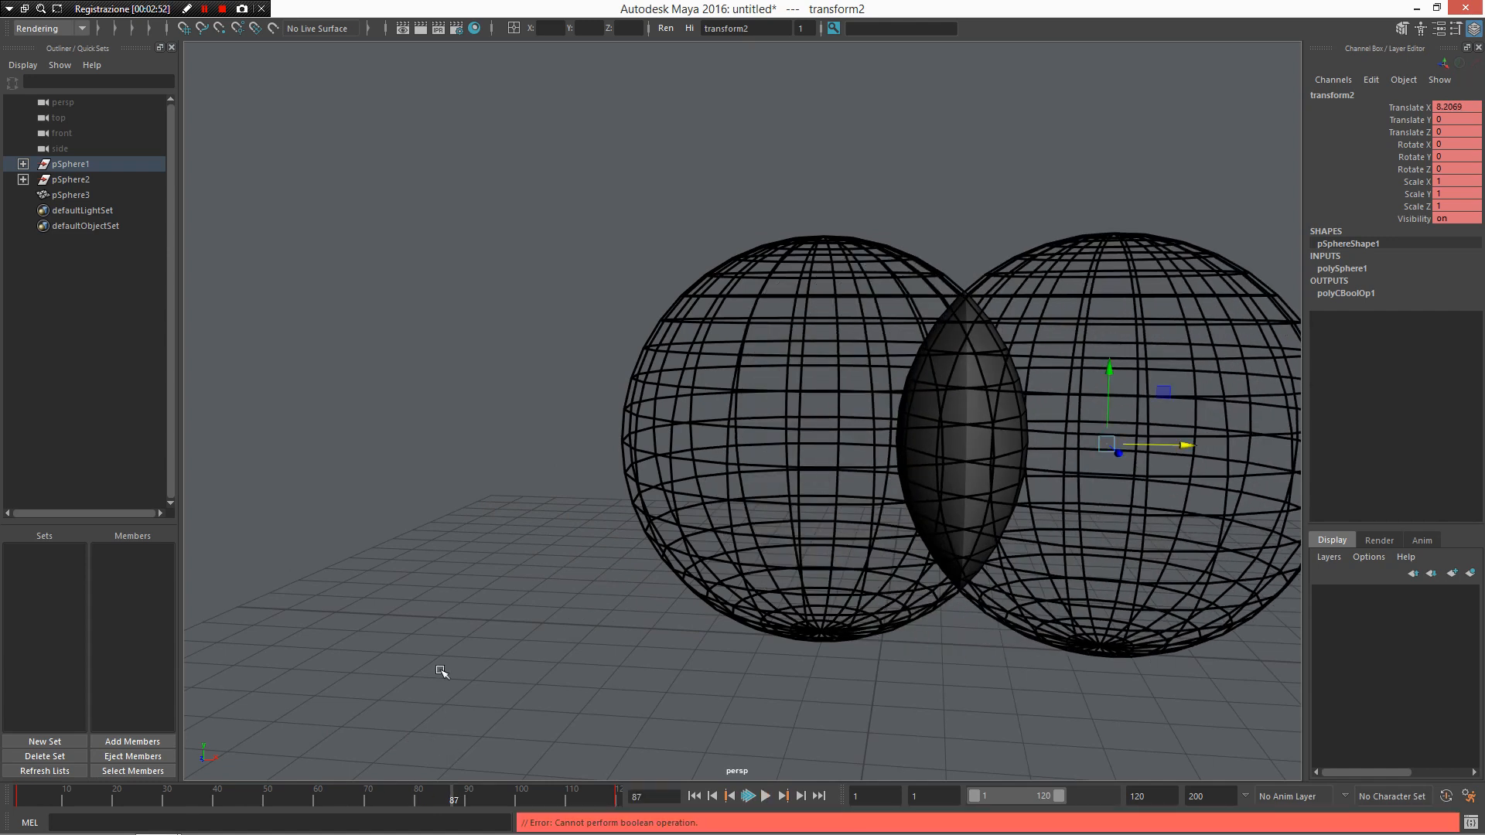
# Start a new scene without saving the current one, and create a flat polygon box on the grid
pyautogui.hotkey('ctrl', 'n')
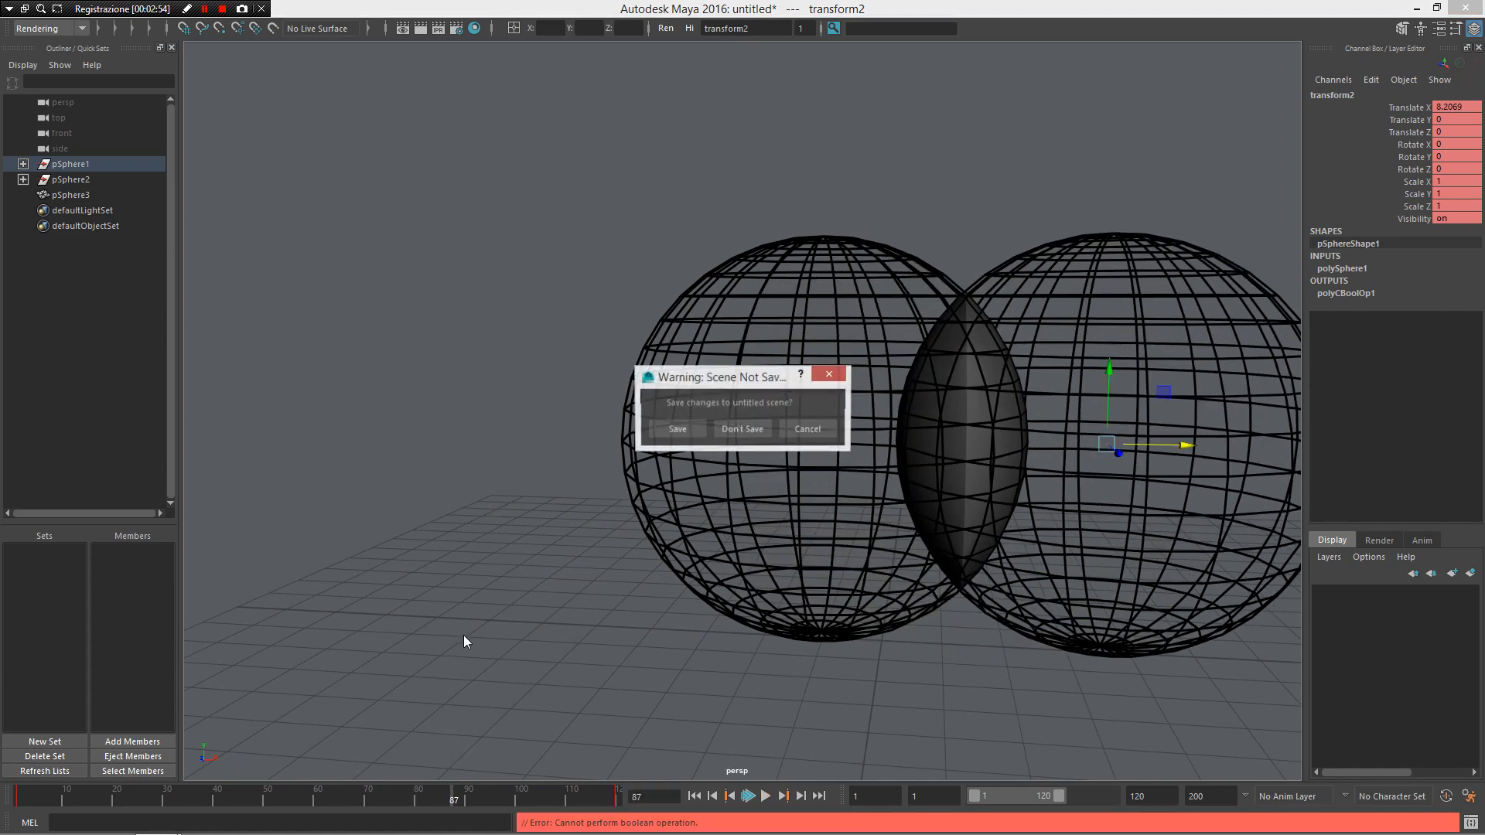
pyautogui.click(738, 429)
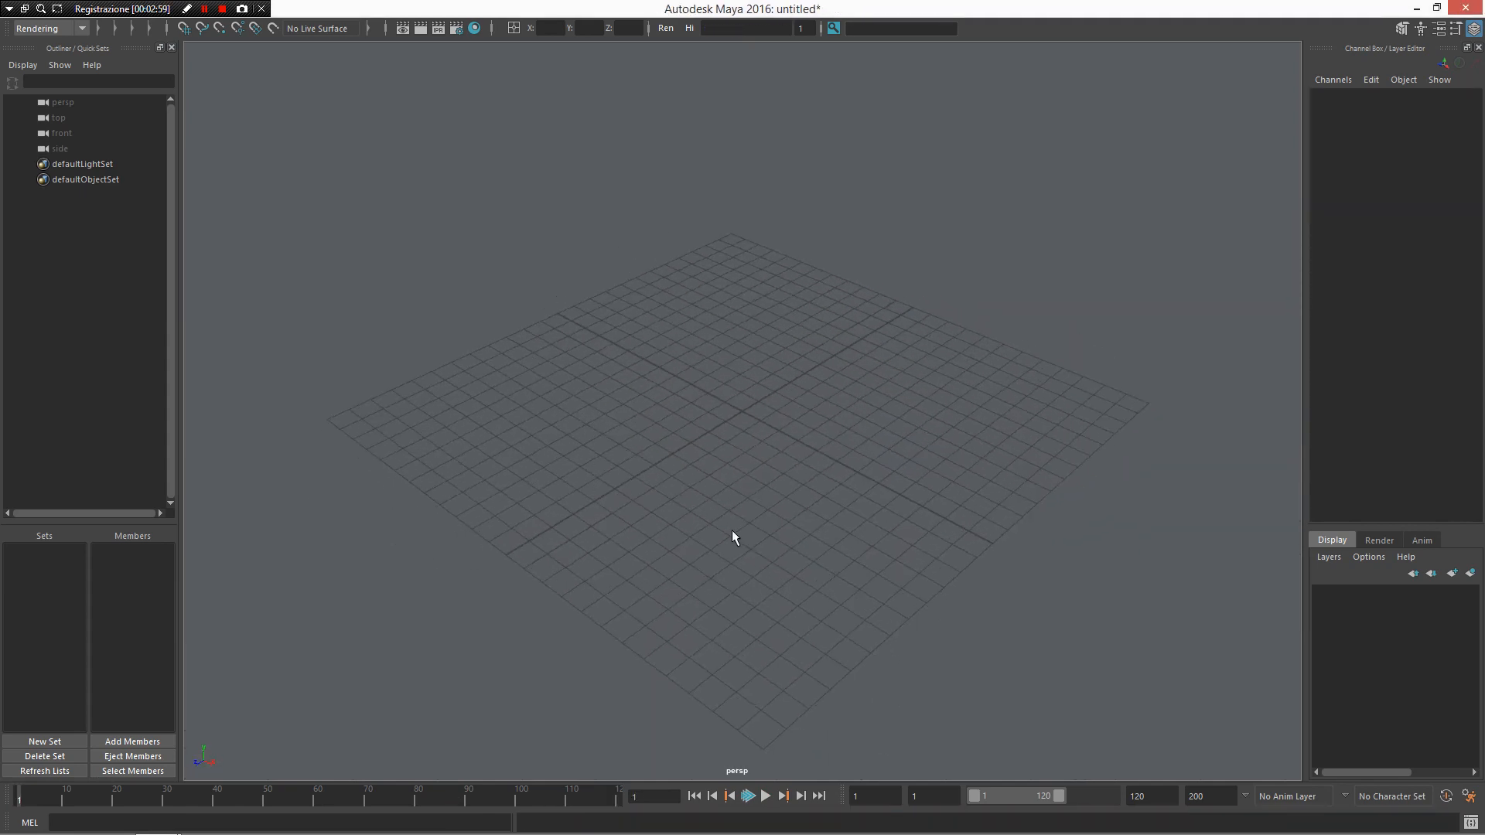
pyautogui.keyDown('alt'); pyautogui.moveTo(732, 534); pyautogui.dragTo(810, 517); pyautogui.keyUp('alt')
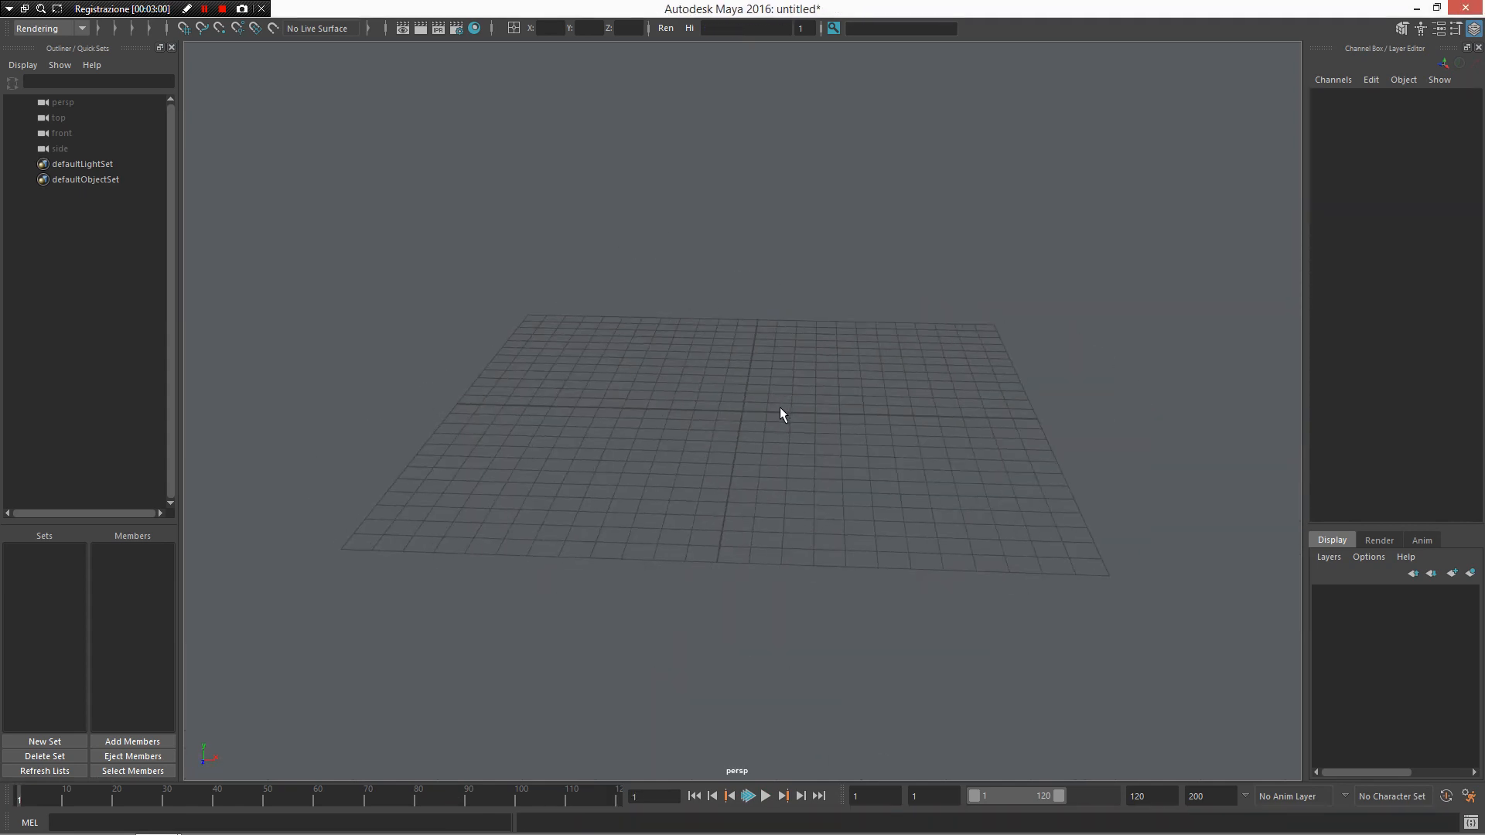
pyautogui.moveTo(777, 411)
pyautogui.keyDown('shift'); pyautogui.mouseDown(button='right')
pyautogui.moveTo(795, 224)
pyautogui.moveTo(755, 224)
pyautogui.moveTo(859, 224)
pyautogui.mouseUp(button='right'); pyautogui.keyUp('shift')
pyautogui.moveTo(811, 445); pyautogui.dragTo(766, 366)
# Duplicate the box, scale the copy uniformly to about 1.49, and place it overlapping the original at about 2.91 in Y
pyautogui.hotkey('ctrl', 'd')
pyautogui.press('w')
pyautogui.moveTo(737, 293); pyautogui.dragTo(734, 196)
pyautogui.press('r')
pyautogui.moveTo(737, 292); pyautogui.dragTo(831, 294)
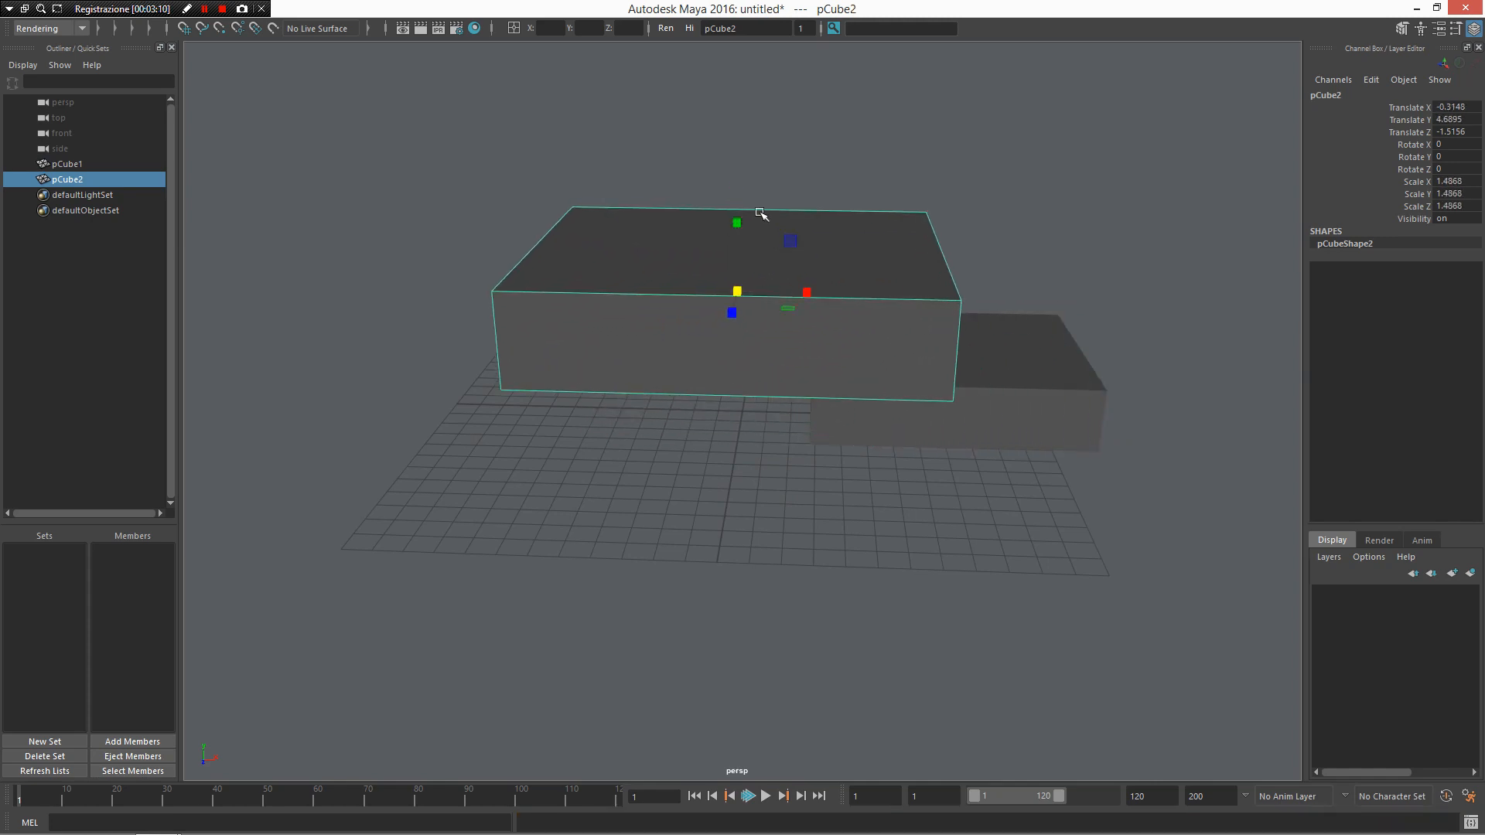
pyautogui.press('w')
pyautogui.moveTo(738, 222); pyautogui.dragTo(754, 265)
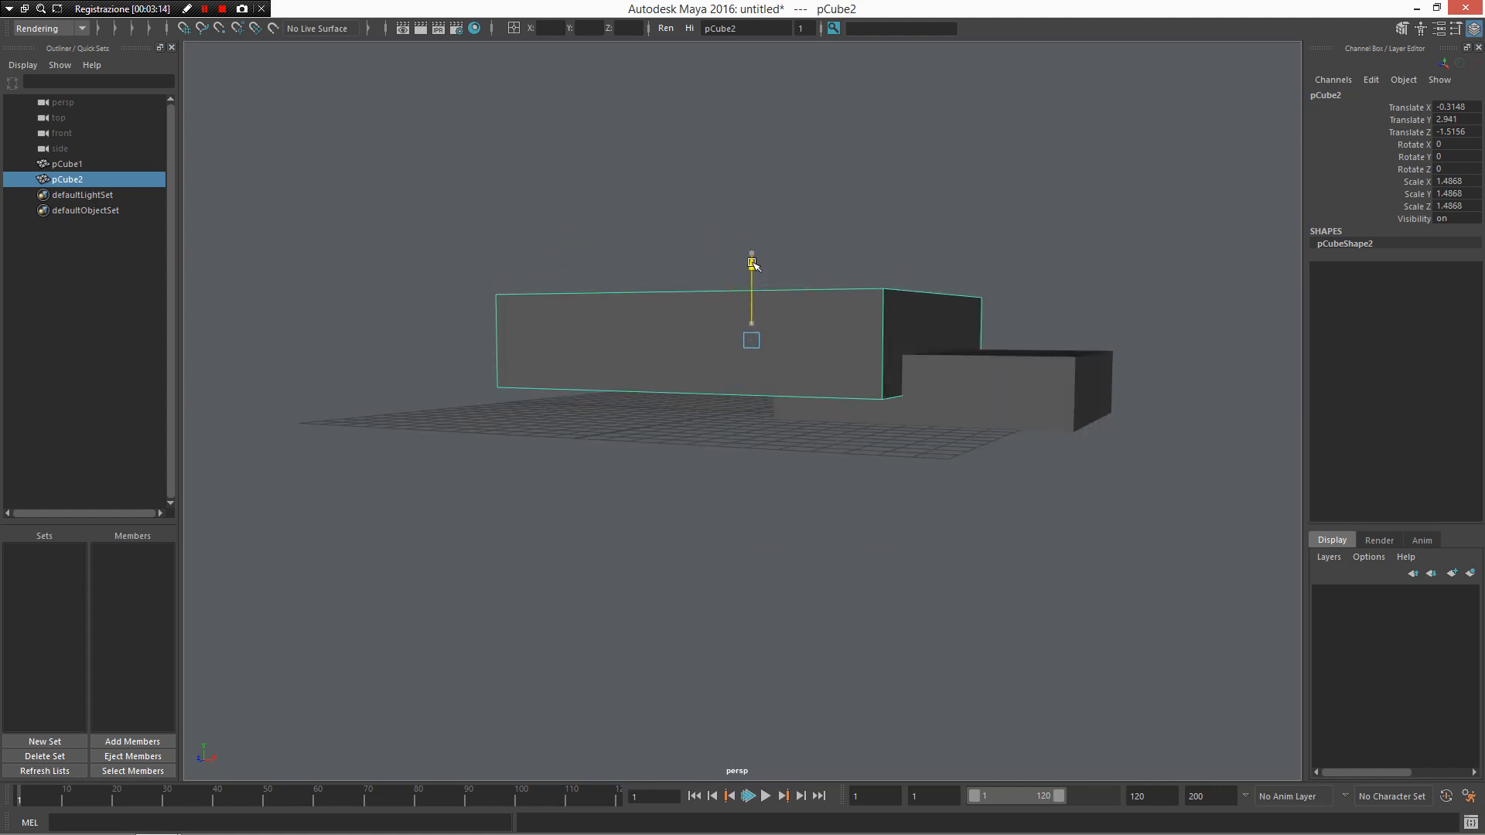
# Subtract the larger box from the smaller one with a Boolean difference that keeps both originals displayed as wireframes
pyautogui.click(1040, 411)
pyautogui.keyDown('shift'); pyautogui.click(684, 332); pyautogui.keyUp('shift')
pyautogui.keyDown('alt'); pyautogui.moveTo(702, 359); pyautogui.dragTo(868, 354); pyautogui.keyUp('alt')
pyautogui.keyDown('shift'); pyautogui.rightClick(867, 354); pyautogui.keyUp('shift')
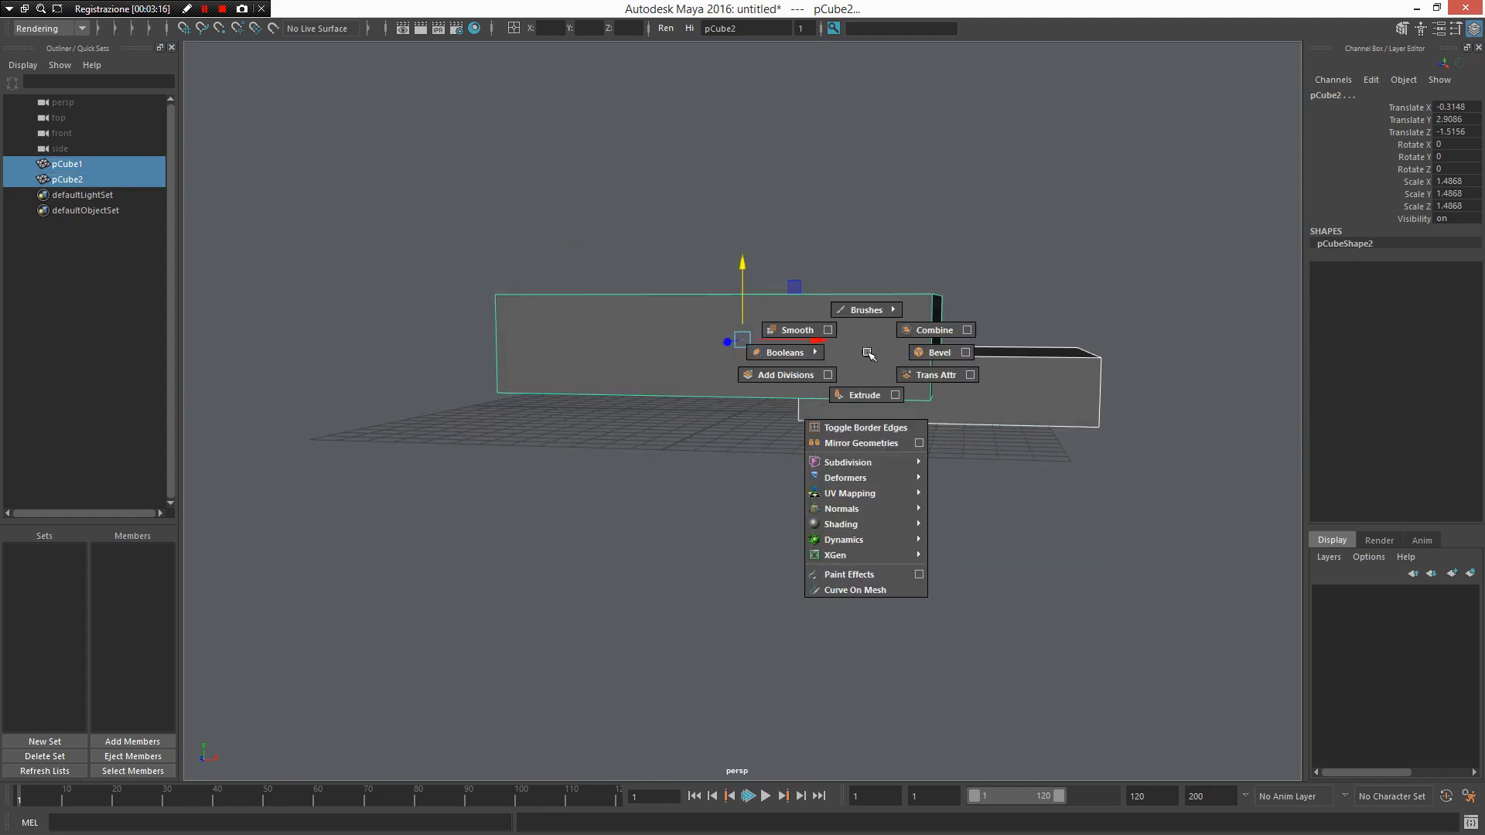
pyautogui.keyDown('shift'); pyautogui.moveTo(867, 353); pyautogui.dragTo(626, 343, button='right'); pyautogui.keyUp('shift')
pyautogui.keyDown('alt'); pyautogui.moveTo(795, 371); pyautogui.dragTo(798, 499); pyautogui.keyUp('alt')
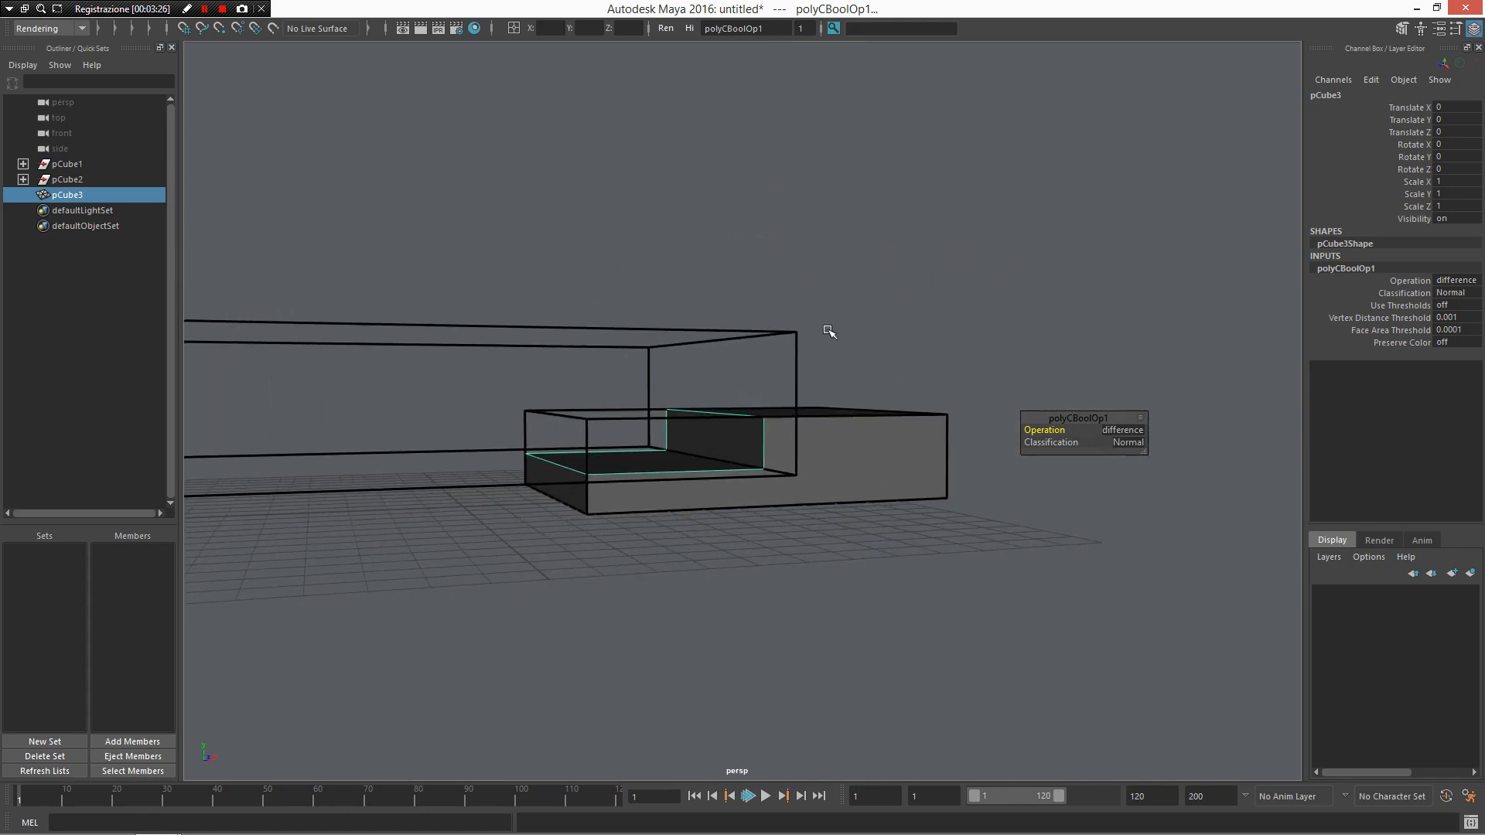
# Move the larger wireframe box about 0.81 units along X and 0.29 units along Y to reshape the cut
pyautogui.click(653, 378)
pyautogui.keyDown('alt'); pyautogui.moveTo(645, 312); pyautogui.dragTo(686, 330, button='middle'); pyautogui.keyUp('alt')
pyautogui.keyDown('alt'); pyautogui.moveTo(686, 330); pyautogui.dragTo(647, 379); pyautogui.keyUp('alt')
pyautogui.press('w')
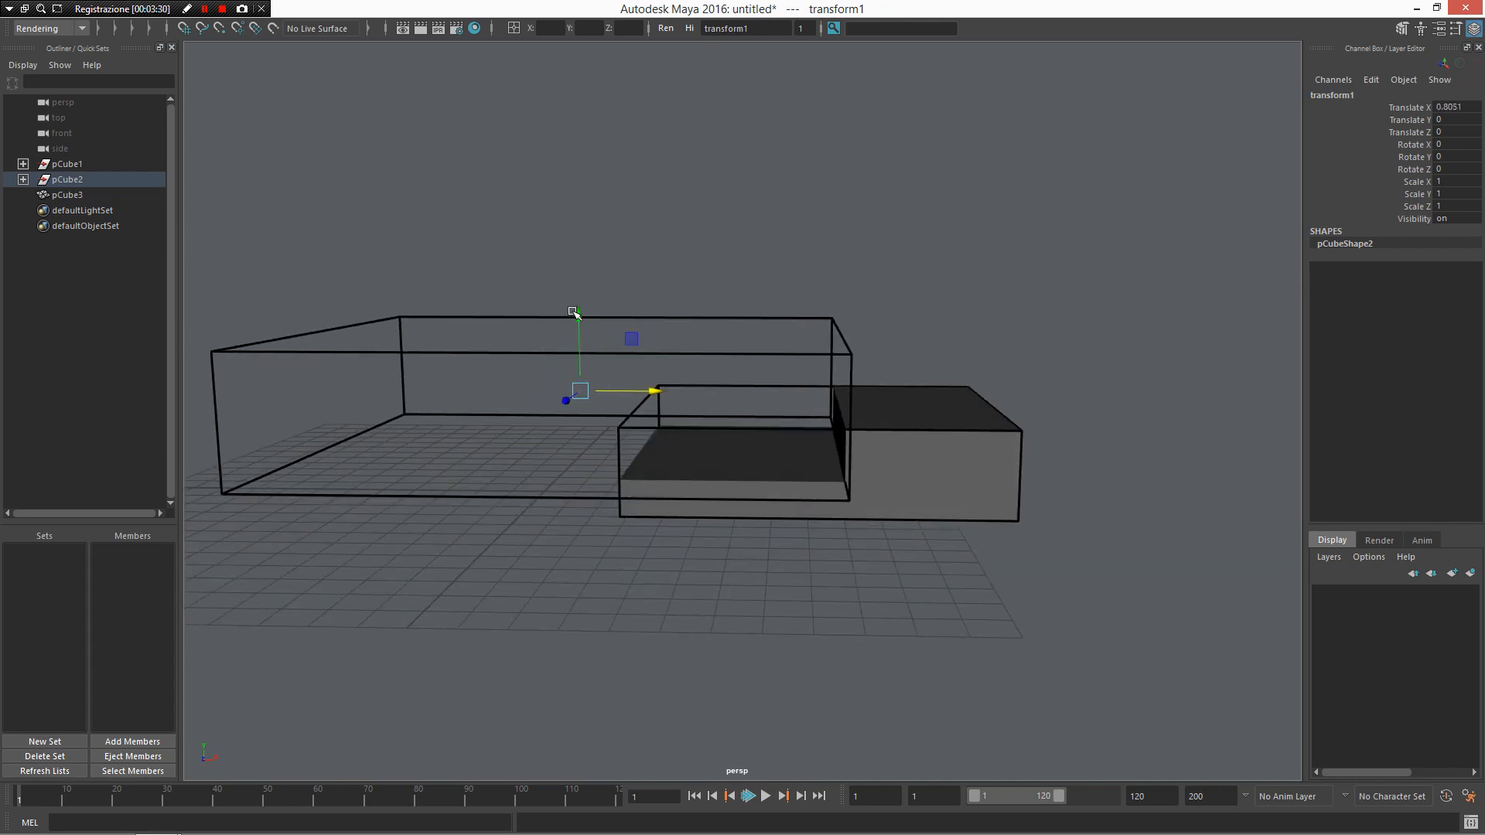
pyautogui.moveTo(577, 315); pyautogui.dragTo(605, 290)
pyautogui.keyDown('alt'); pyautogui.moveTo(637, 347); pyautogui.dragTo(607, 327); pyautogui.keyUp('alt')
pyautogui.keyDown('alt'); pyautogui.moveTo(607, 328); pyautogui.dragTo(702, 356, button='right'); pyautogui.keyUp('alt')
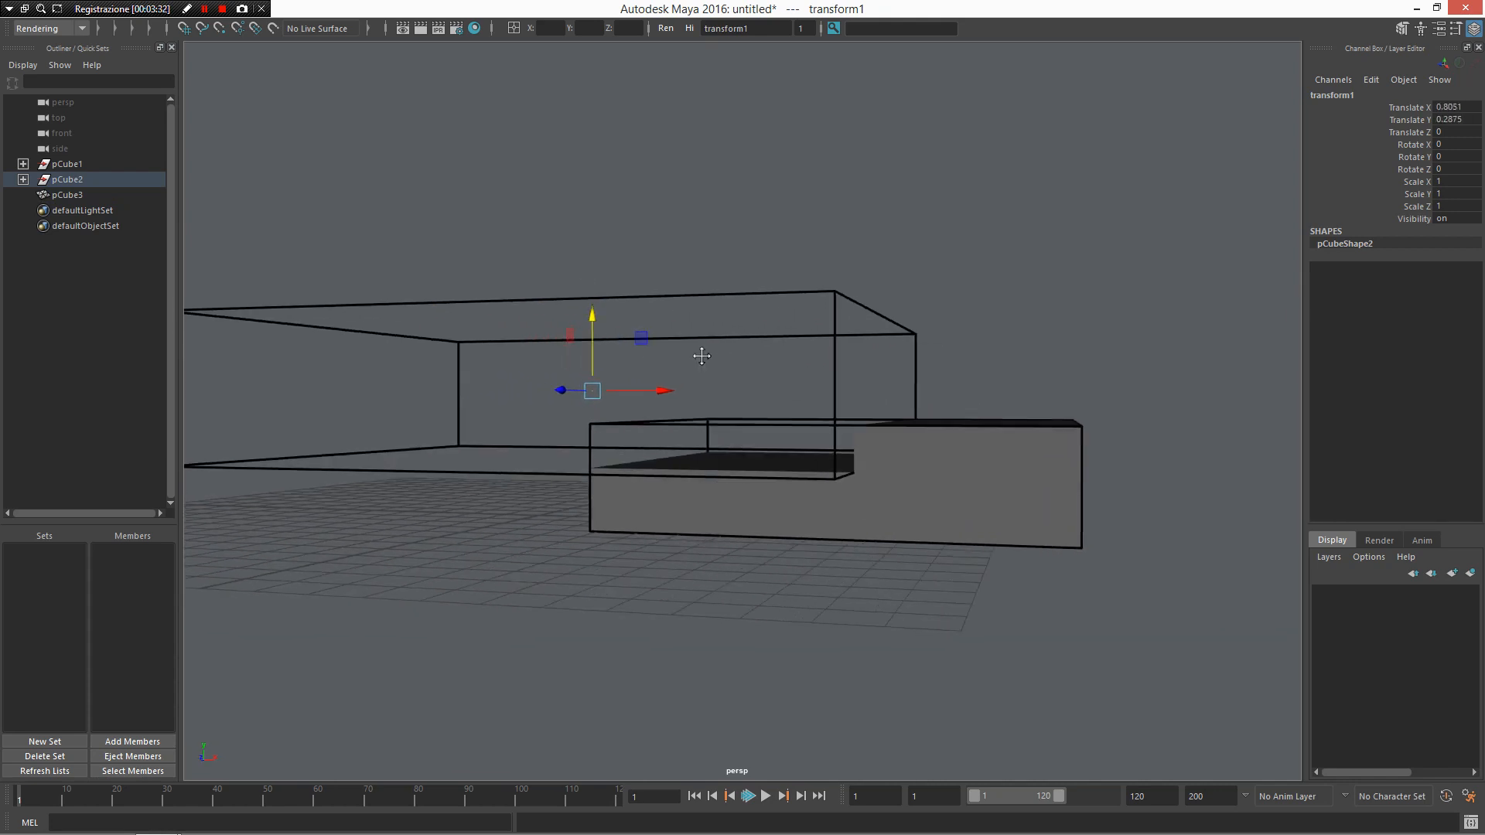
pyautogui.keyDown('alt'); pyautogui.moveTo(701, 355); pyautogui.dragTo(599, 474); pyautogui.keyUp('alt')
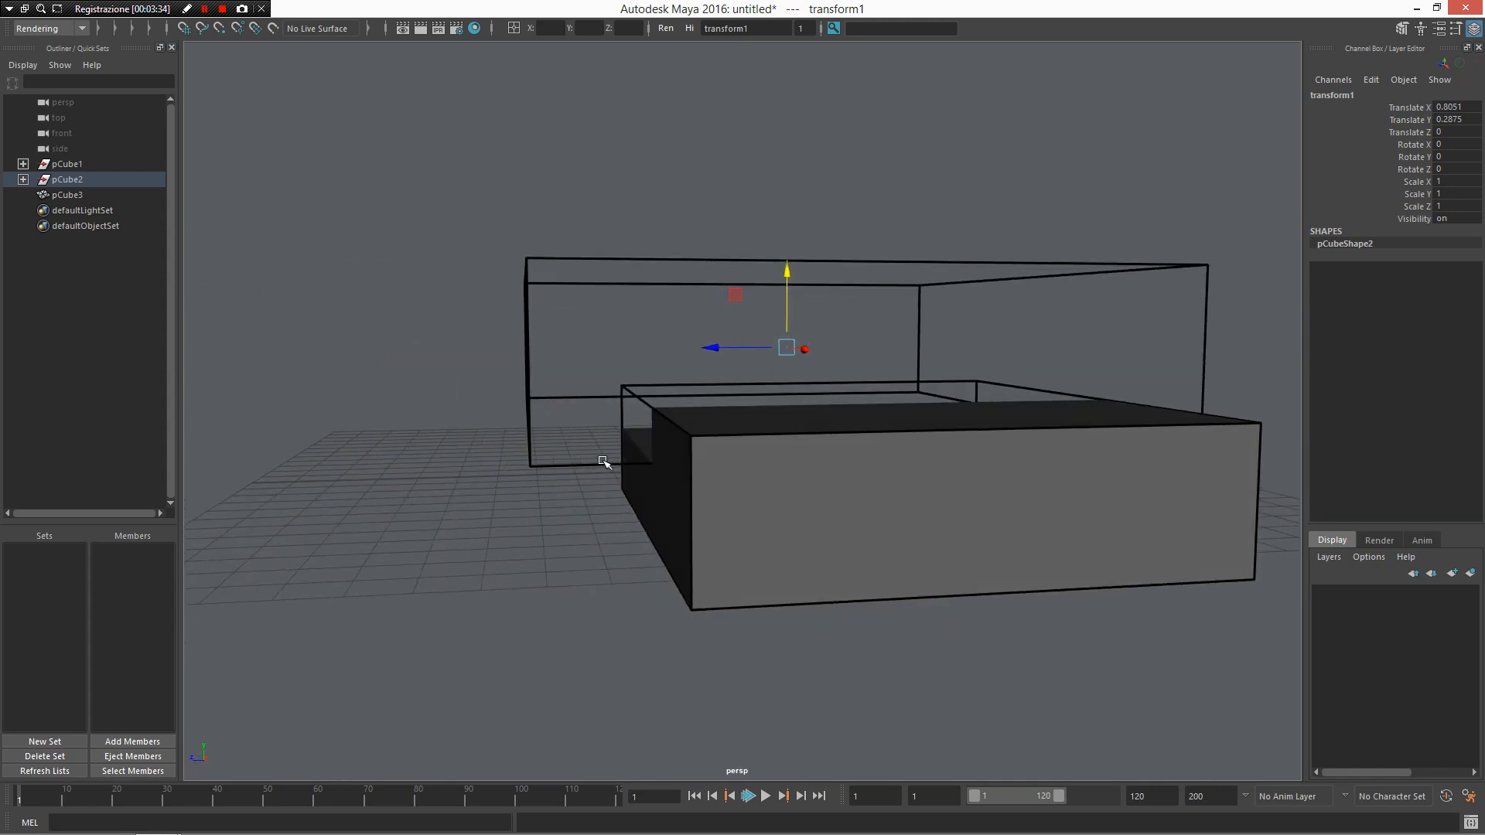
# Bevel the bottom edge of the larger wireframe box where it cuts into the smaller box
pyautogui.moveTo(603, 461); pyautogui.dragTo(572, 346, button='right')
pyautogui.click(596, 464)
pyautogui.keyDown('alt'); pyautogui.moveTo(596, 464); pyautogui.dragTo(686, 506); pyautogui.keyUp('alt')
pyautogui.rightClick(737, 476)
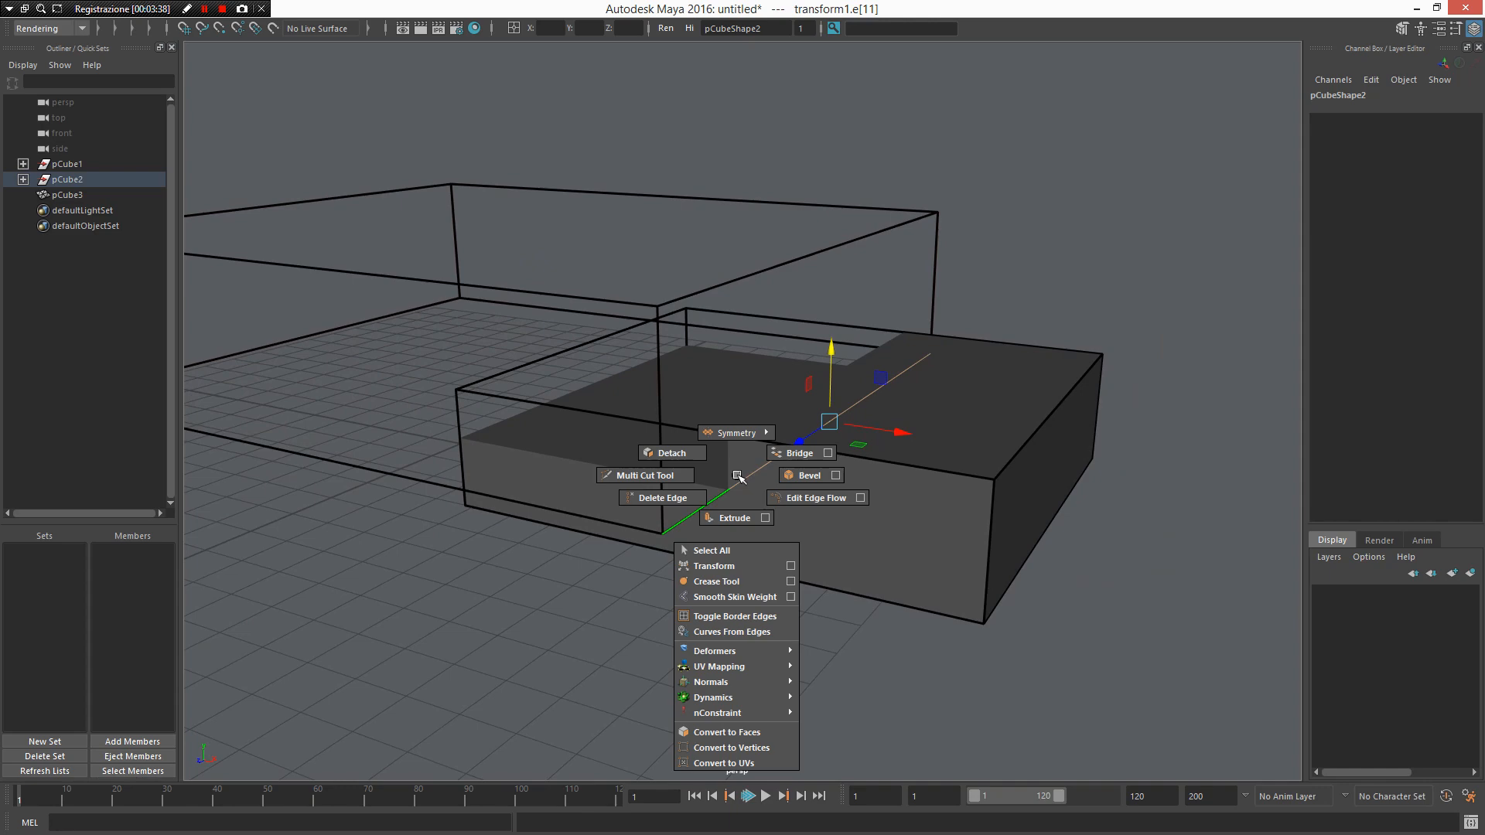
pyautogui.click(810, 474)
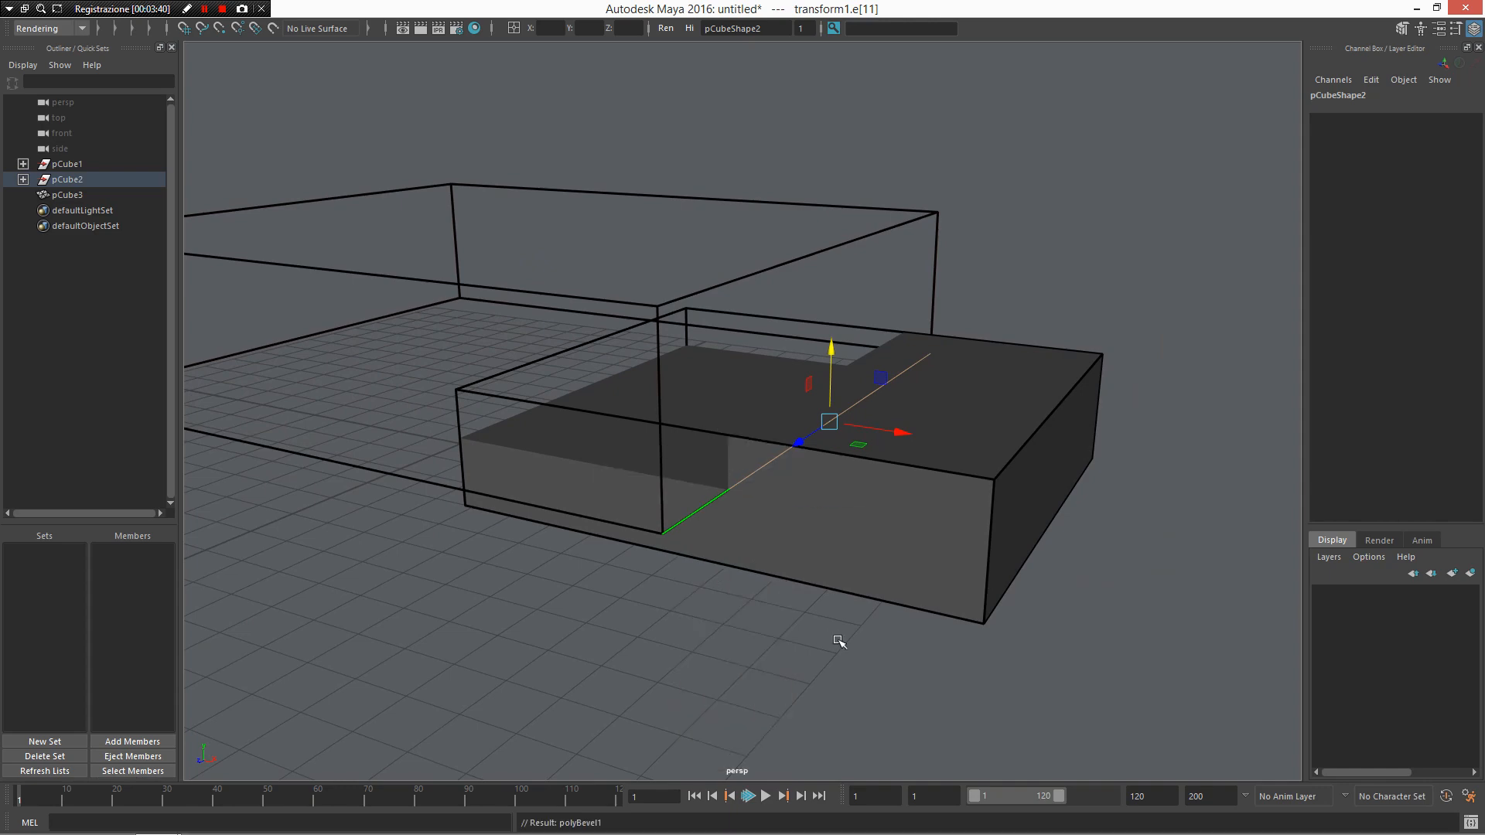
pyautogui.keyDown('alt'); pyautogui.moveTo(749, 530); pyautogui.dragTo(775, 499); pyautogui.keyUp('alt')
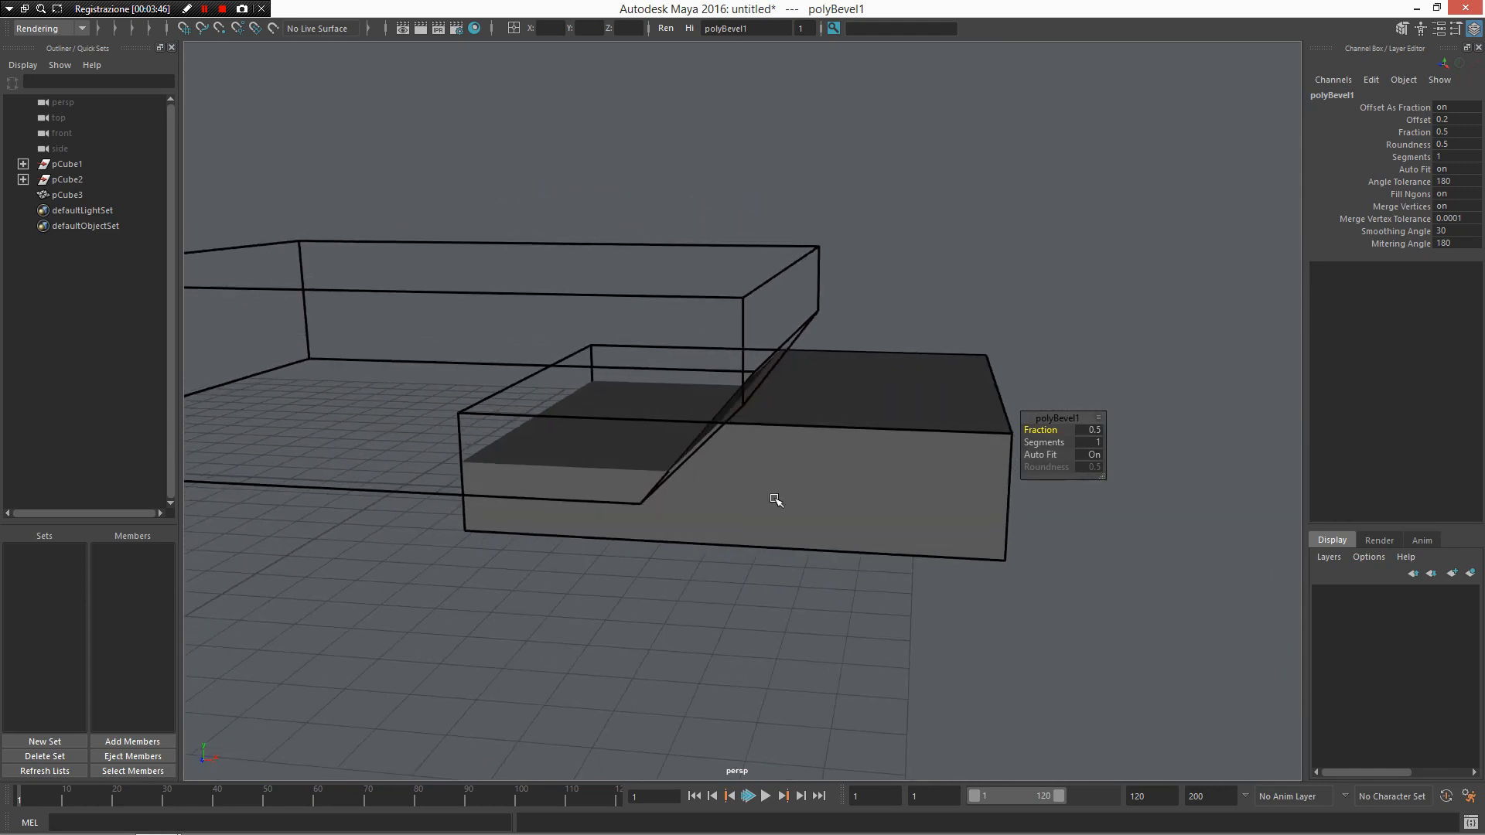
# Set the bevel's fraction to 0.31 and its segments to 6 to round the cut
pyautogui.moveTo(1044, 429); pyautogui.dragTo(1023, 424)
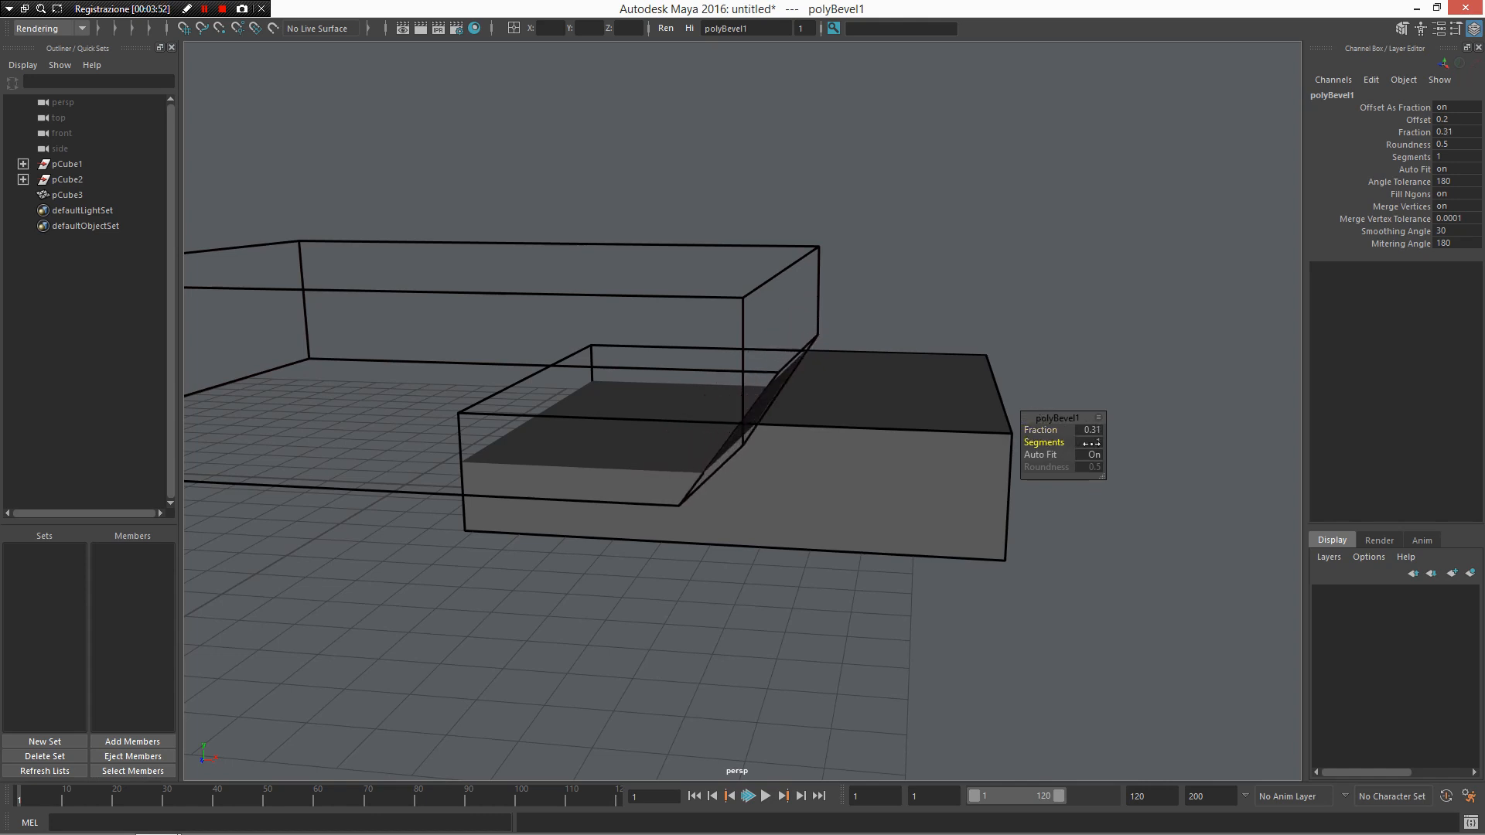
pyautogui.moveTo(1091, 443); pyautogui.dragTo(1172, 435)
pyautogui.keyDown('alt'); pyautogui.moveTo(663, 417); pyautogui.dragTo(712, 398); pyautogui.keyUp('alt')
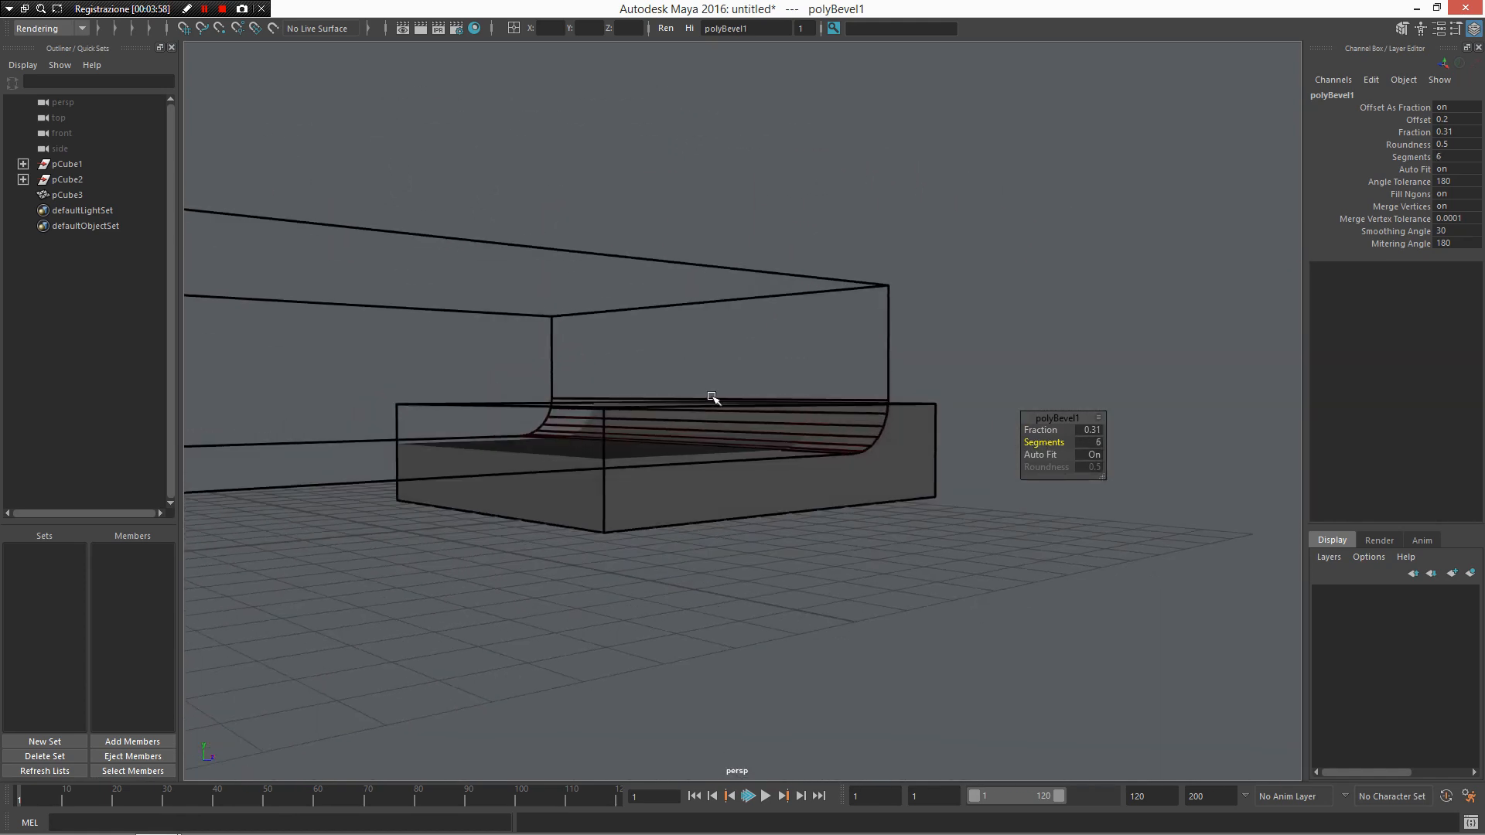
pyautogui.keyDown('alt'); pyautogui.moveTo(798, 518); pyautogui.dragTo(878, 408); pyautogui.keyUp('alt')
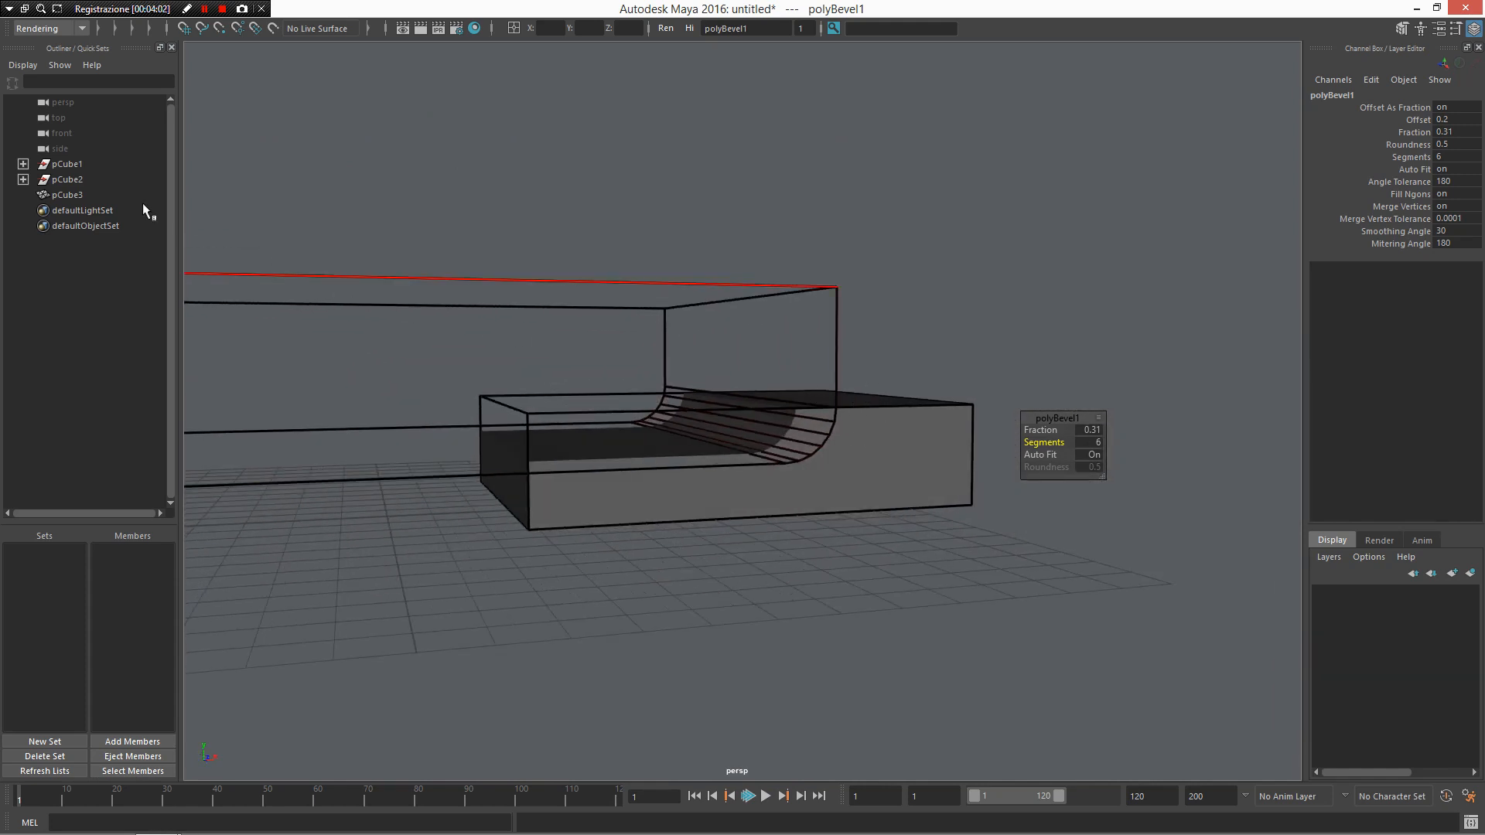
# Hide both original wireframe boxes to examine the Boolean result from several angles, and show them again
pyautogui.moveTo(111, 164); pyautogui.dragTo(110, 178)
pyautogui.hotkey('ctrl', 'h')
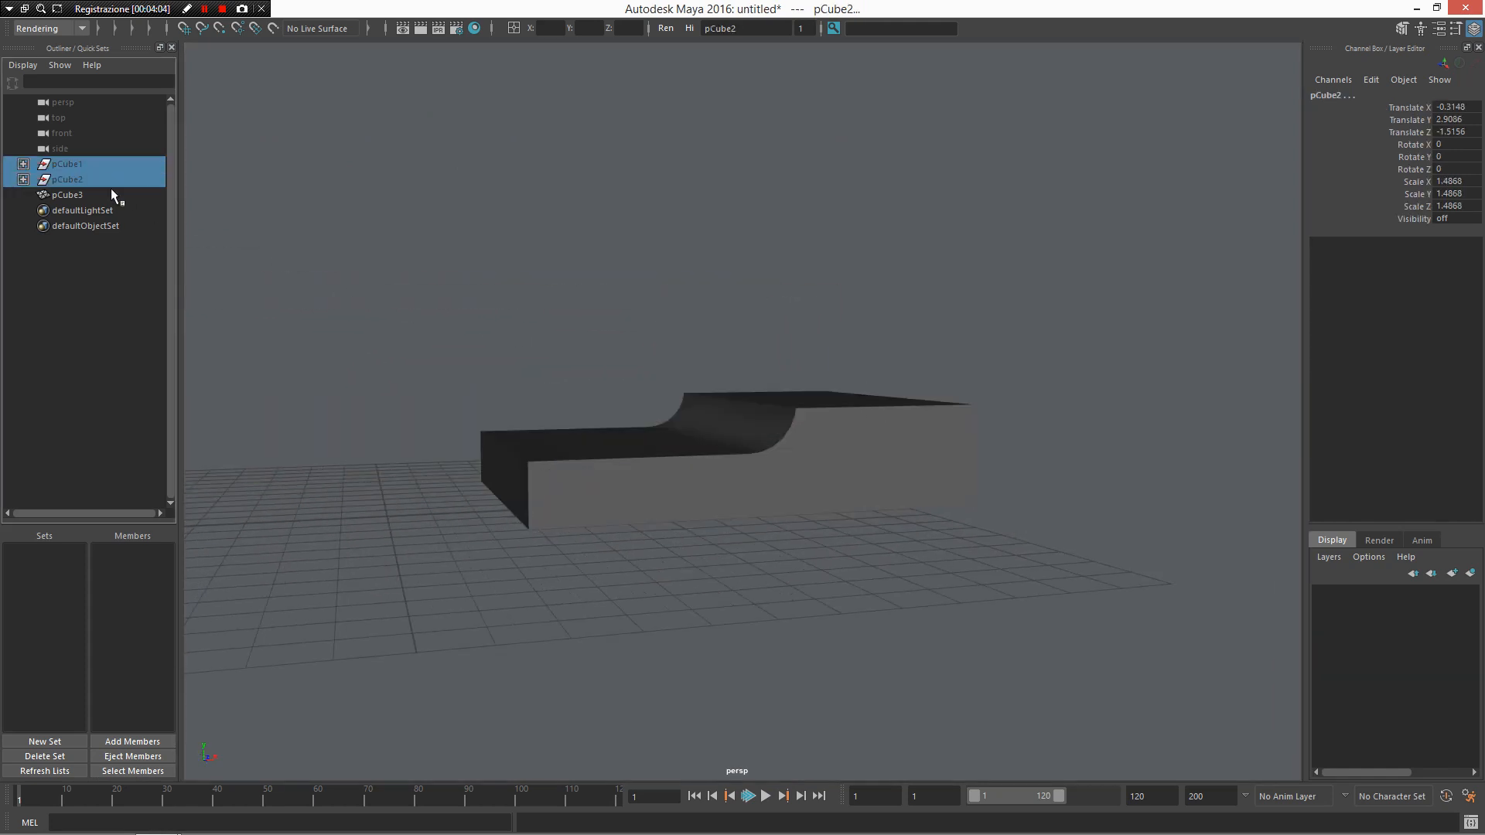
pyautogui.keyDown('alt'); pyautogui.moveTo(481, 408); pyautogui.dragTo(663, 498); pyautogui.keyUp('alt')
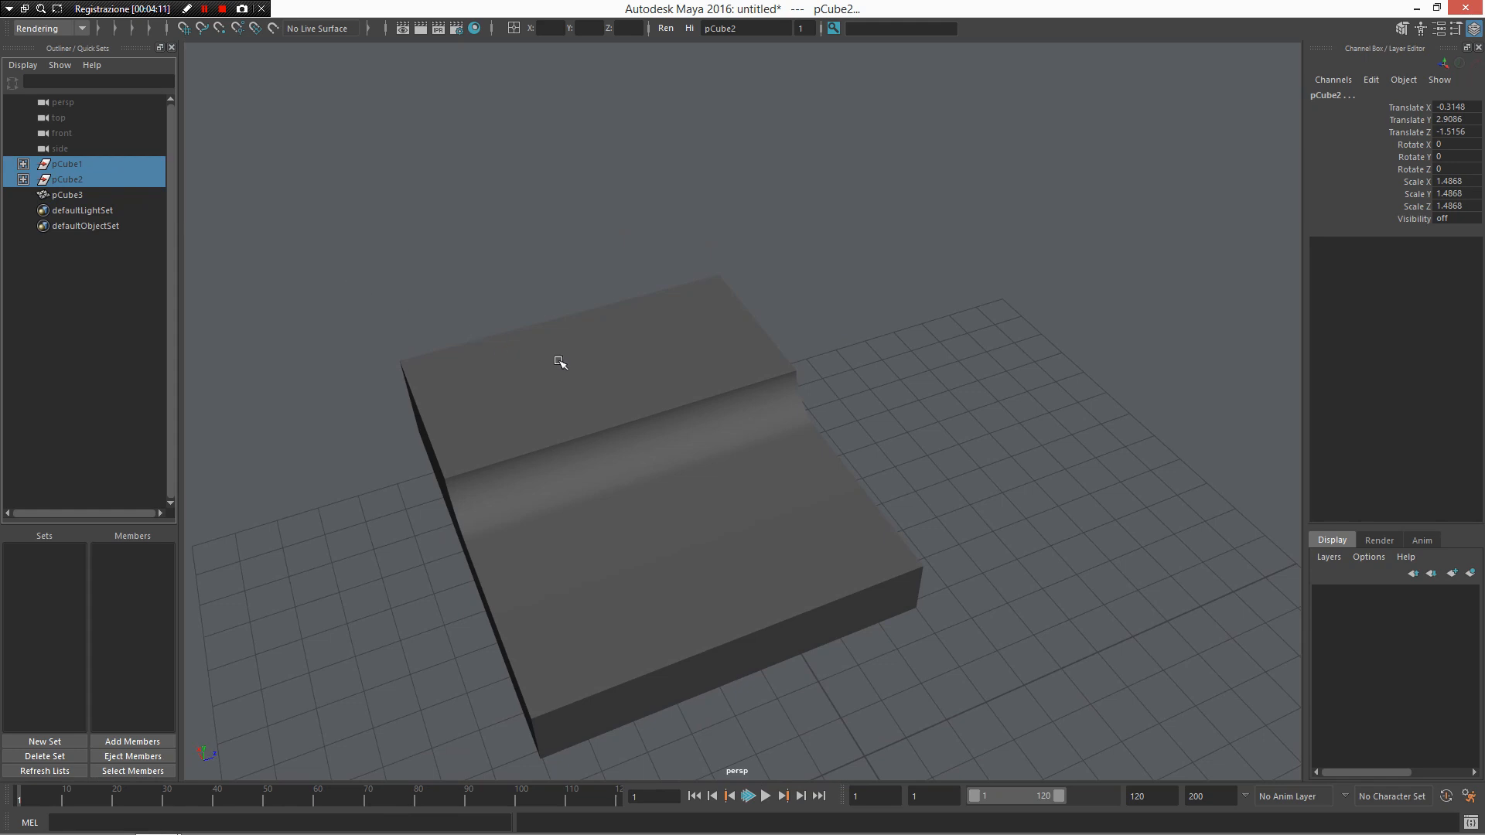
pyautogui.hotkey('shift', 'h')
pyautogui.keyDown('alt'); pyautogui.moveTo(829, 503); pyautogui.dragTo(722, 478); pyautogui.keyUp('alt')
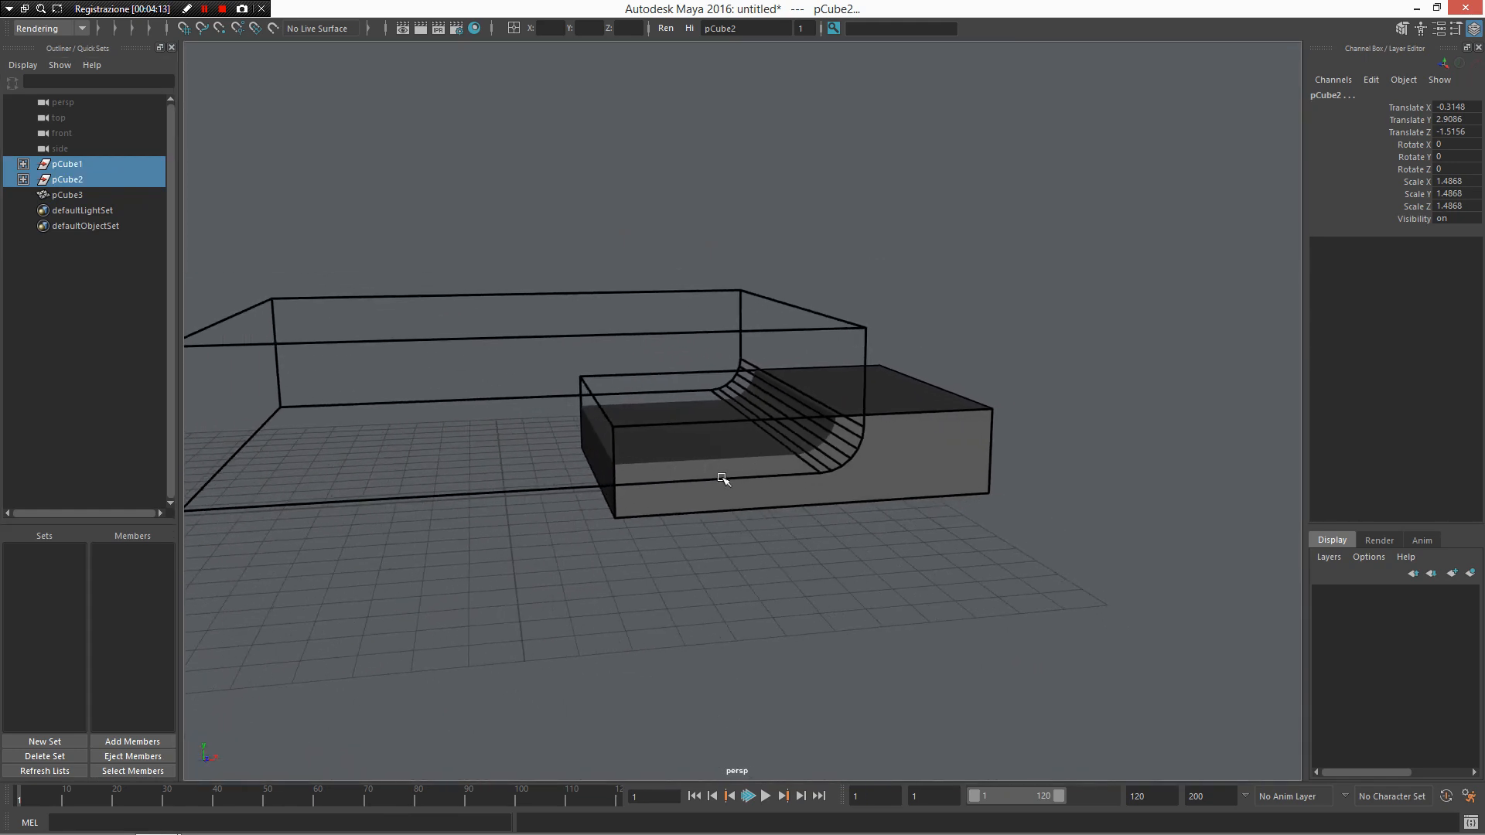